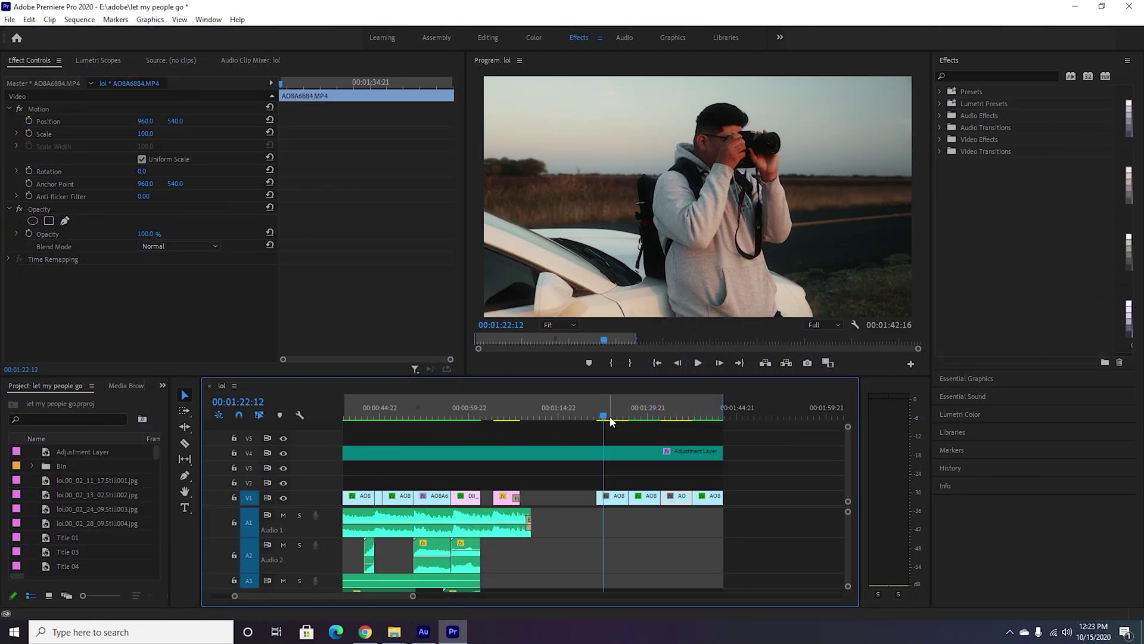
# Preview the camera-man clip twice, stopping at 00:01:29:23, then bring up the Cinecom presets page in Chrome.
pyautogui.press('space')
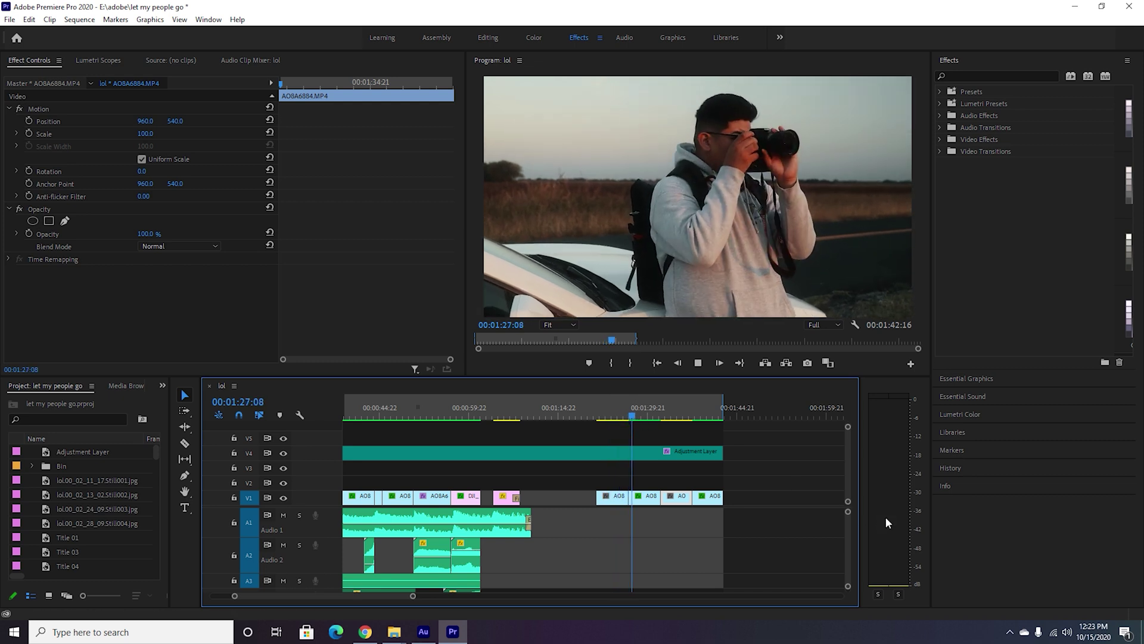
pyautogui.press('space')
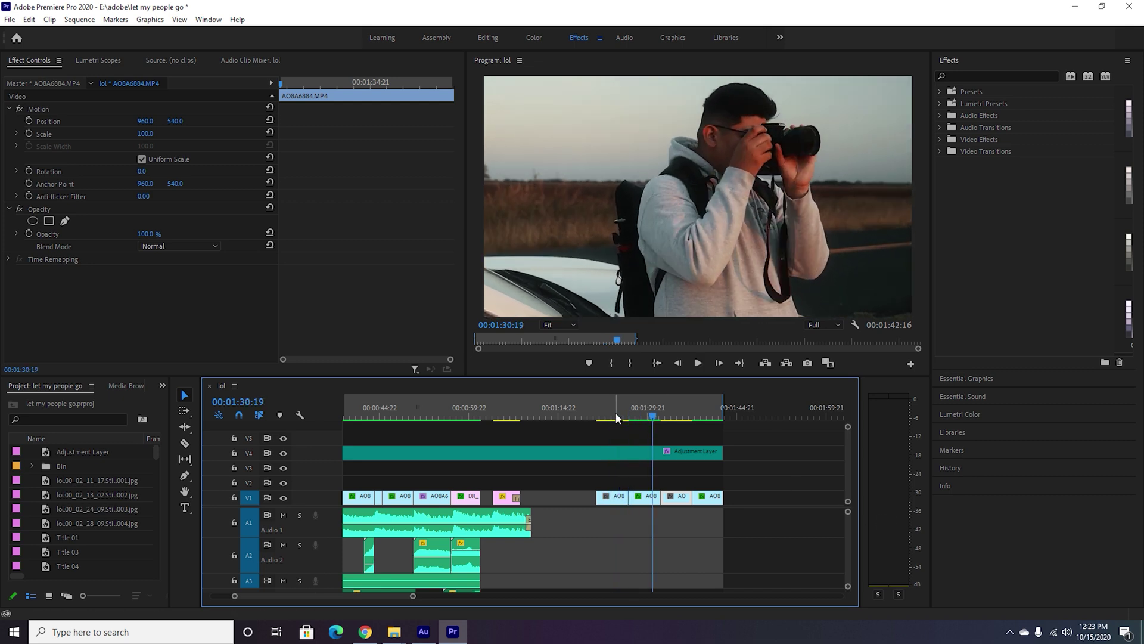
pyautogui.click(605, 413)
pyautogui.press('space')
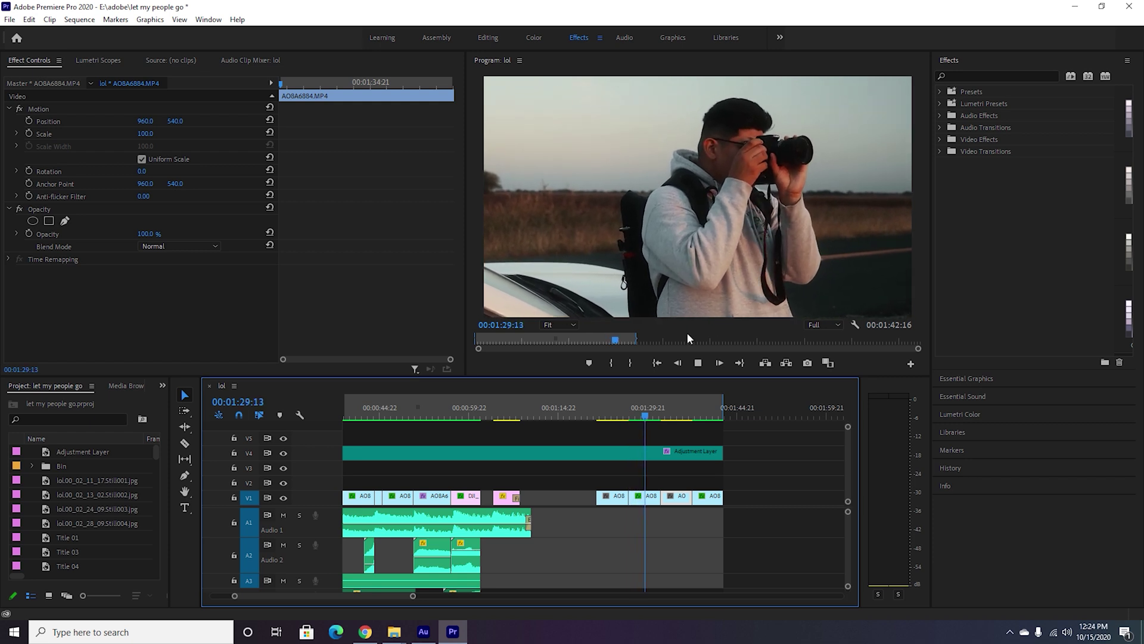
pyautogui.press('space')
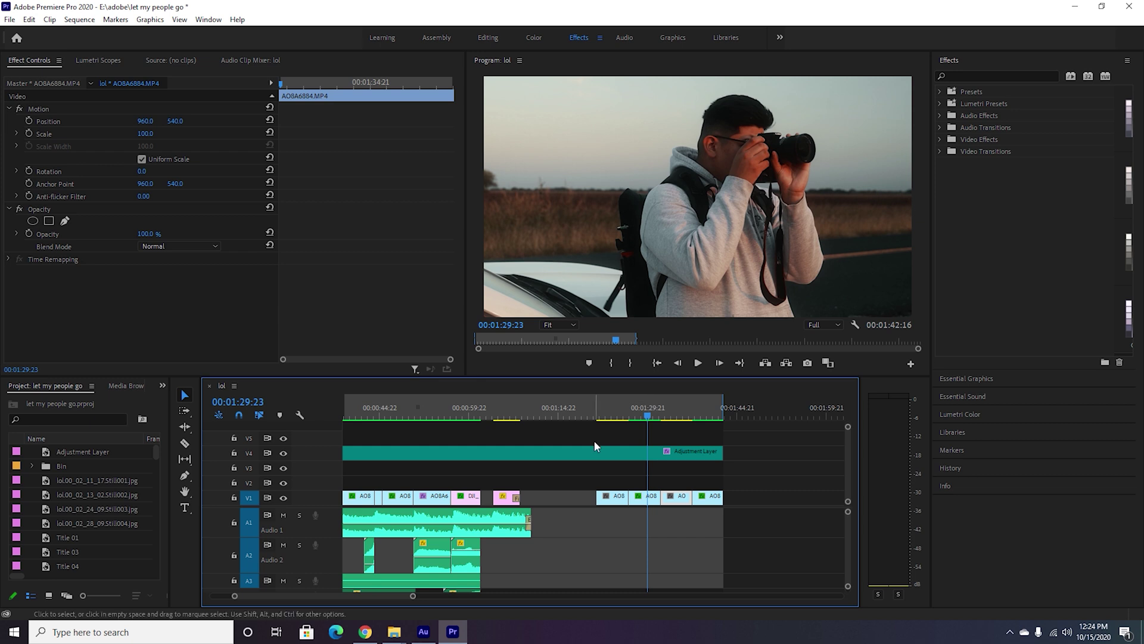
pyautogui.click(366, 631)
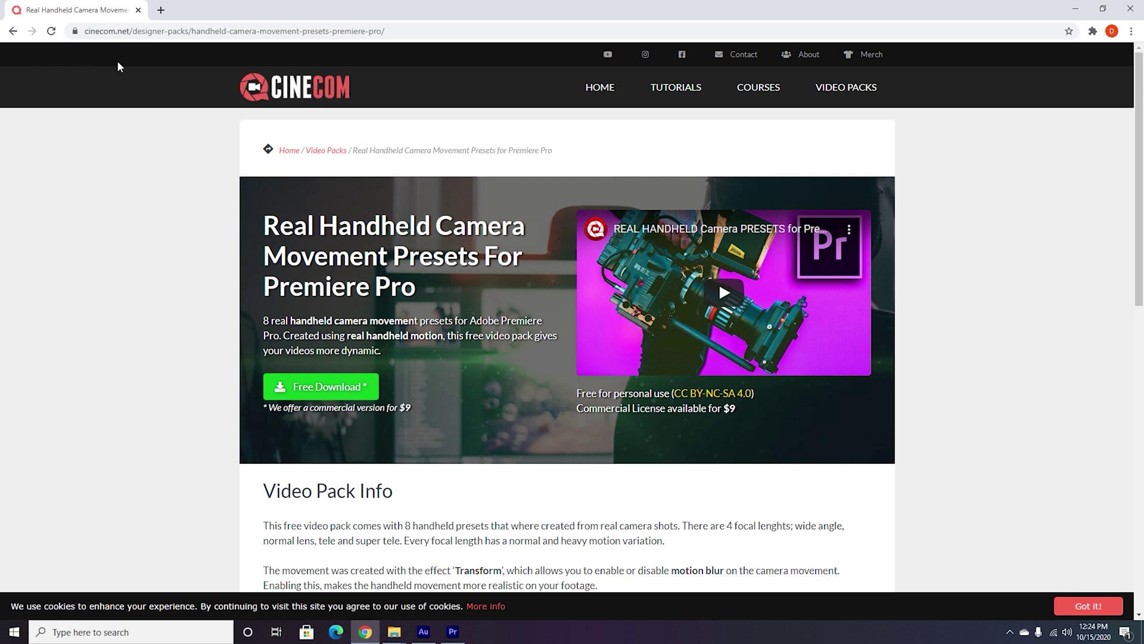
# Highlight the page title, pack description and commercial-version note, then return to Premiere Pro.
pyautogui.moveTo(257, 224); pyautogui.dragTo(438, 283)
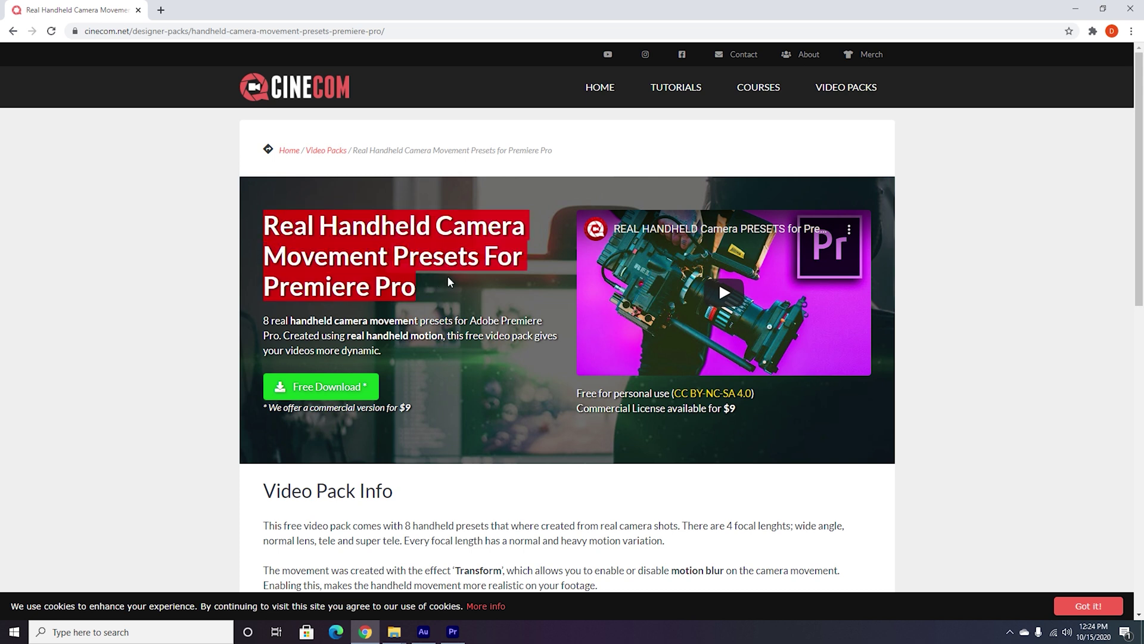
pyautogui.click(260, 323)
pyautogui.moveTo(260, 324); pyautogui.dragTo(374, 431)
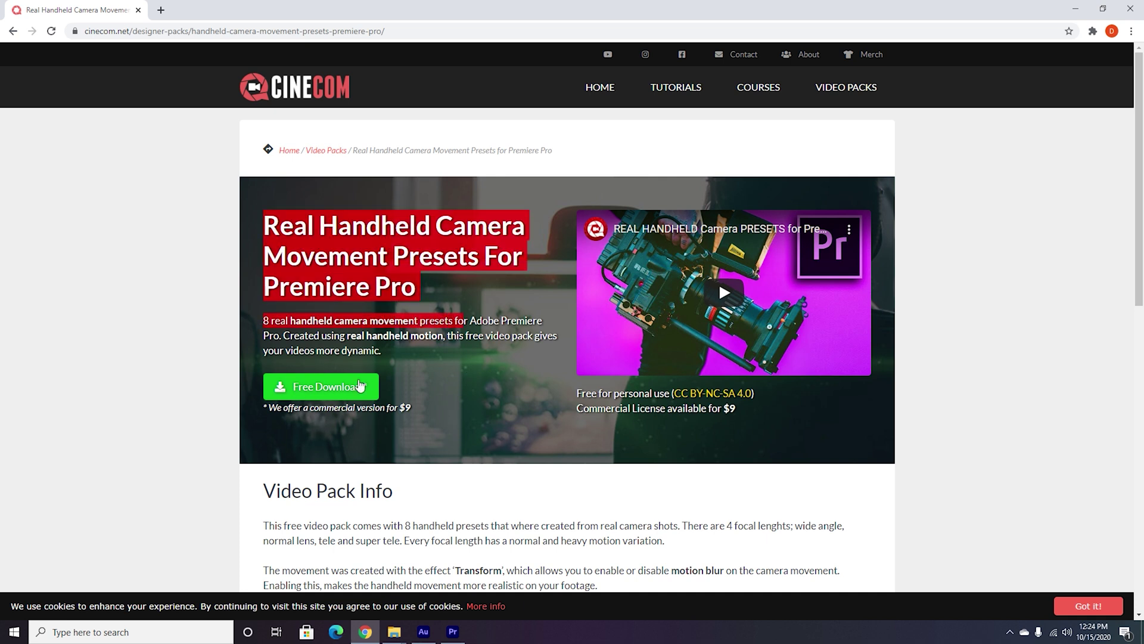
pyautogui.moveTo(268, 409); pyautogui.dragTo(333, 425)
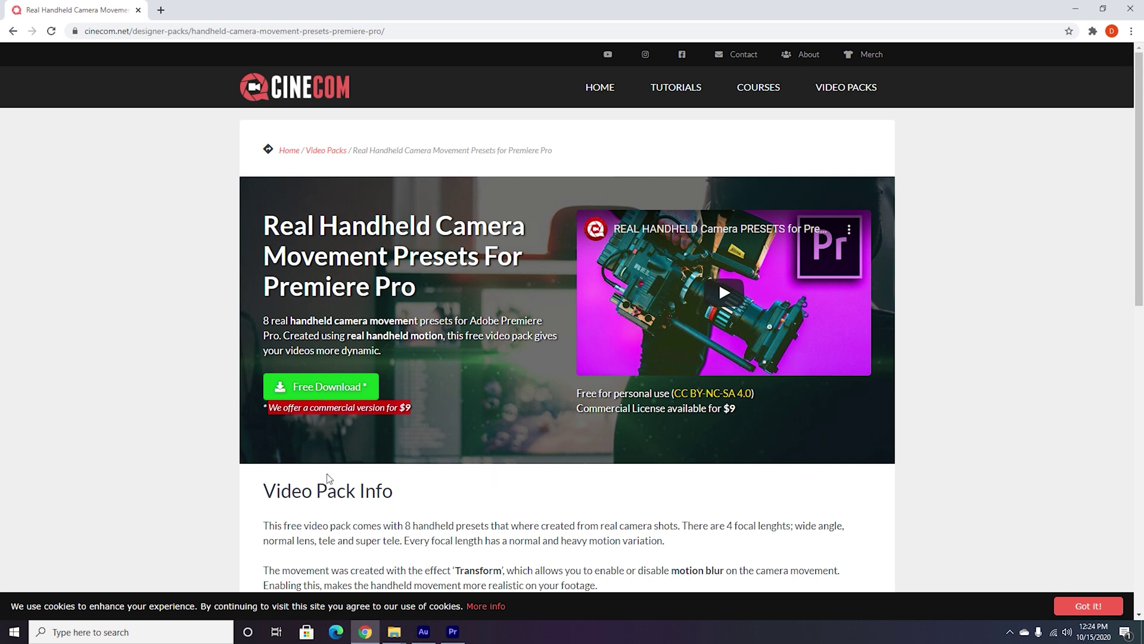
pyautogui.click(452, 631)
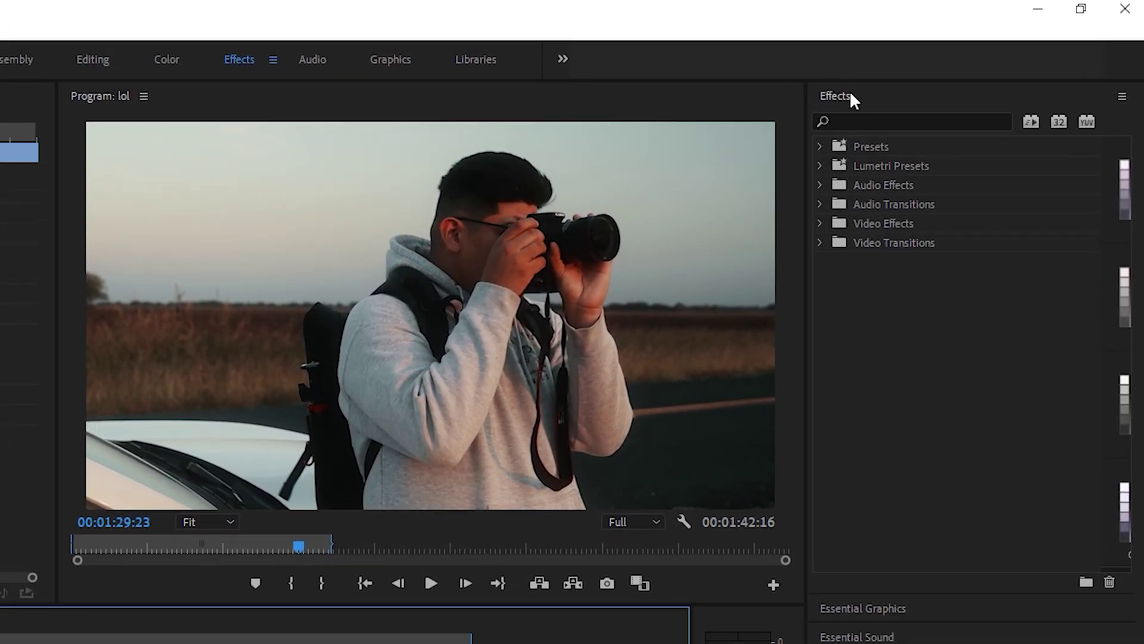
# Import the Cinecom presets and select Normal - Extreme Motion in the Fake Handheld Movement - CINECOM.NET folder.
pyautogui.click(1124, 98)
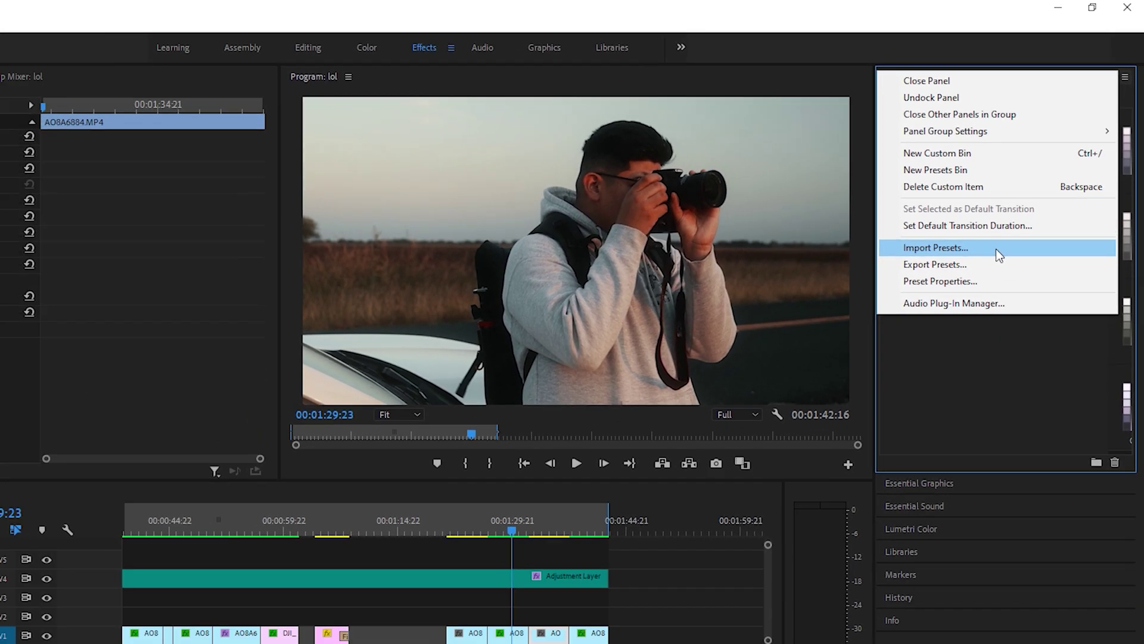
pyautogui.click(963, 306)
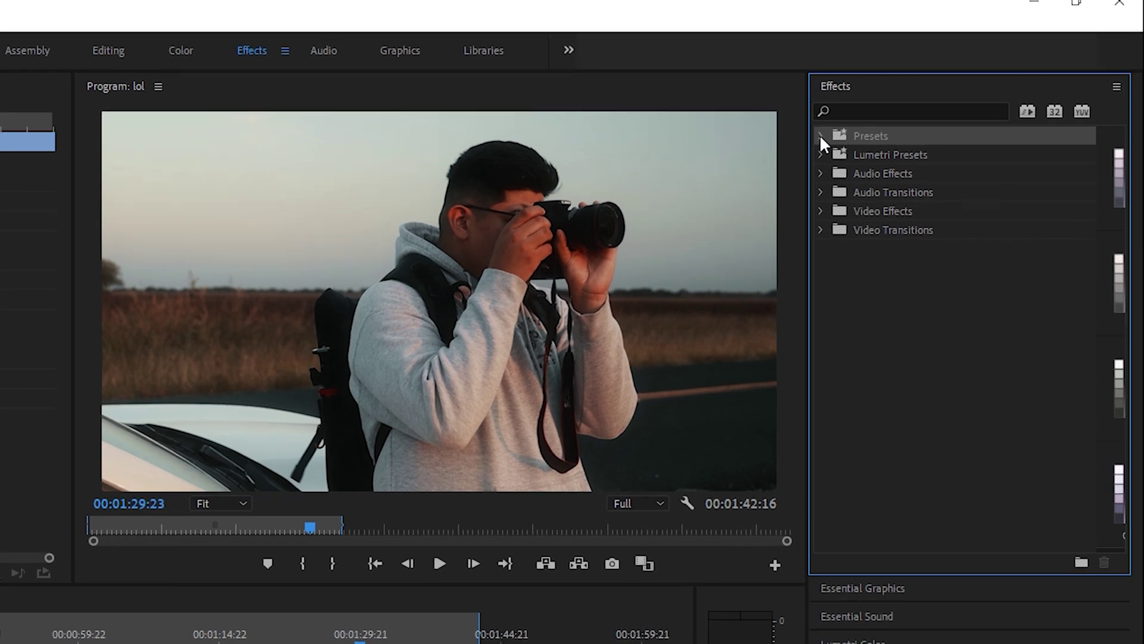
pyautogui.click(940, 91)
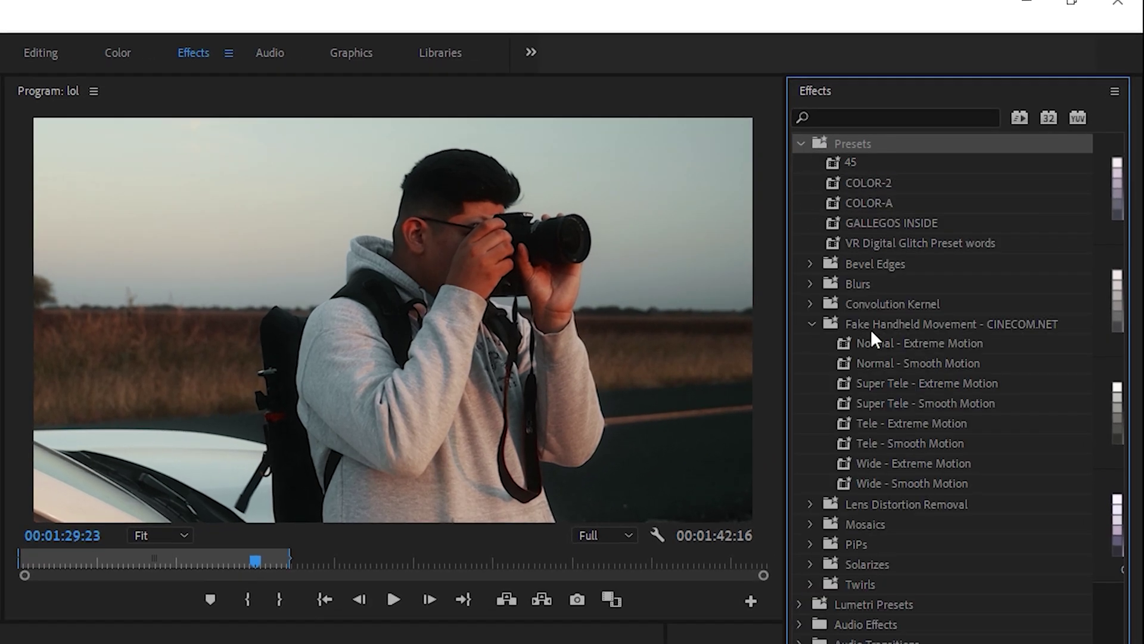
pyautogui.click(894, 322)
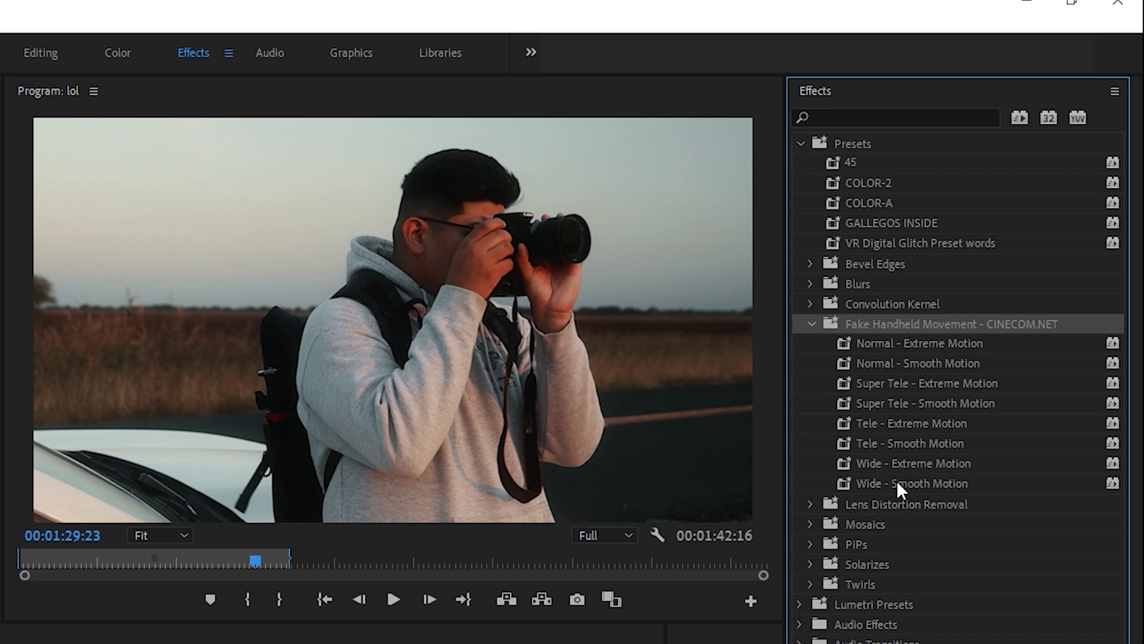
pyautogui.click(886, 346)
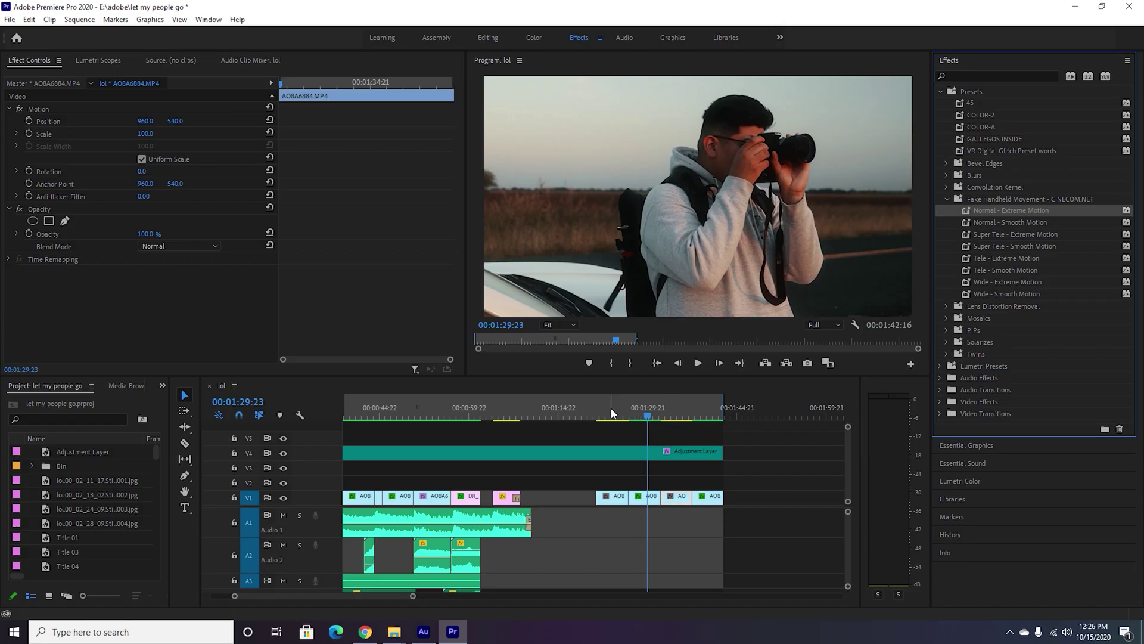
# Play the AO8A6866.MP4 clip from 00:01:23:12 without any effect.
pyautogui.click(609, 415)
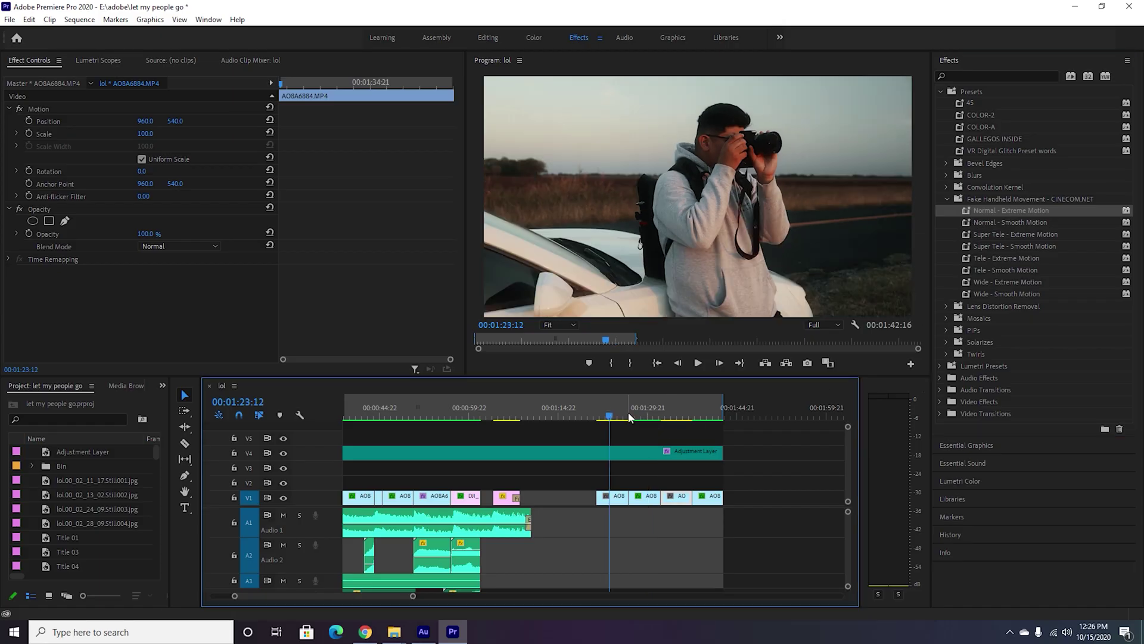
pyautogui.press('space')
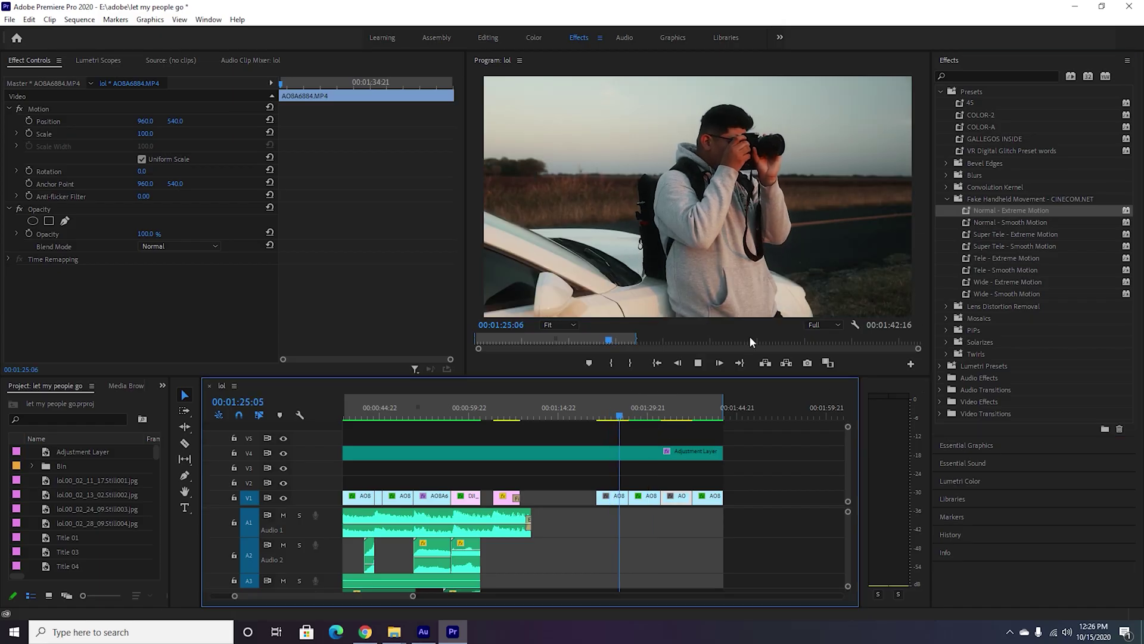
pyautogui.press('space')
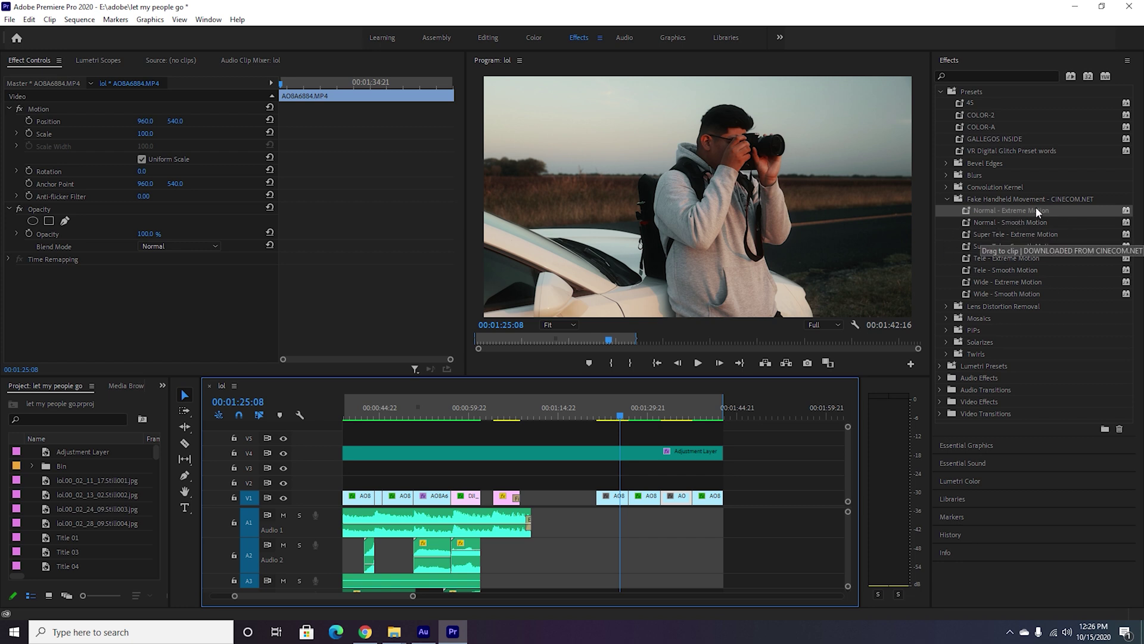
# Apply Normal - Extreme Motion to the V1 clip and replay it to check the shake.
pyautogui.moveTo(1035, 210); pyautogui.dragTo(613, 497)
pyautogui.click(599, 408)
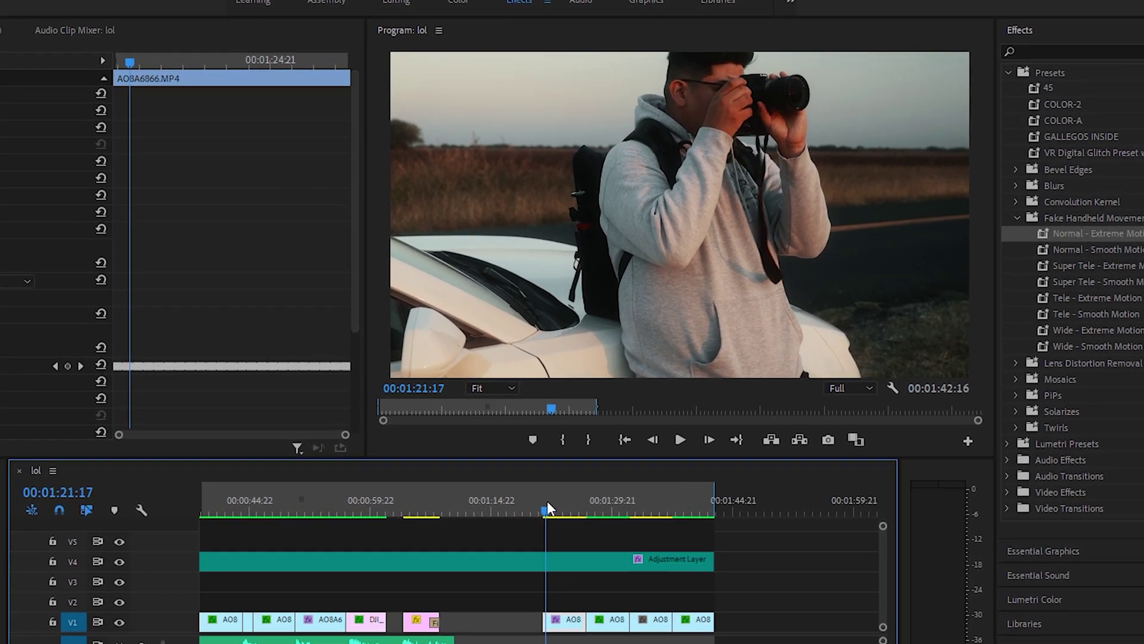
pyautogui.press('space')
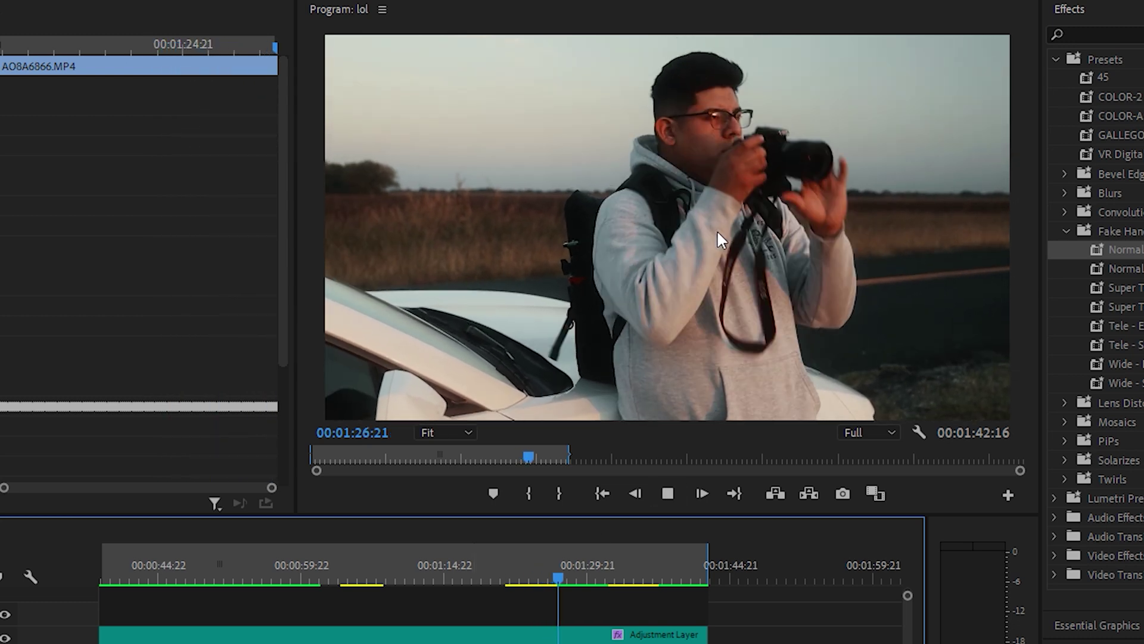
pyautogui.click(545, 576)
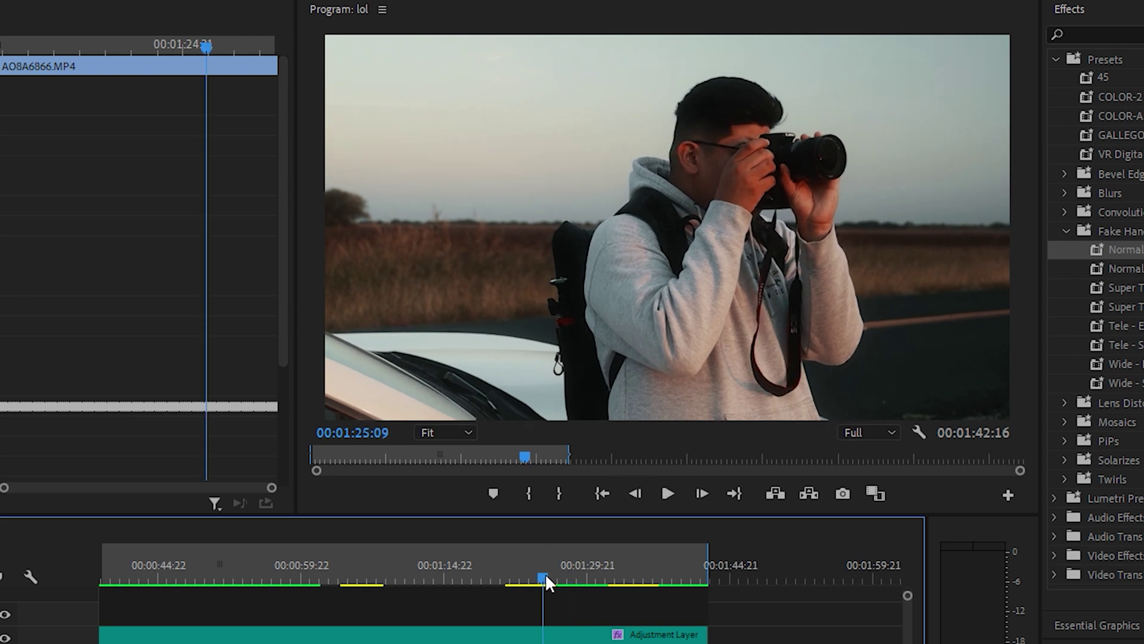
pyautogui.press('space')
pyautogui.click(532, 576)
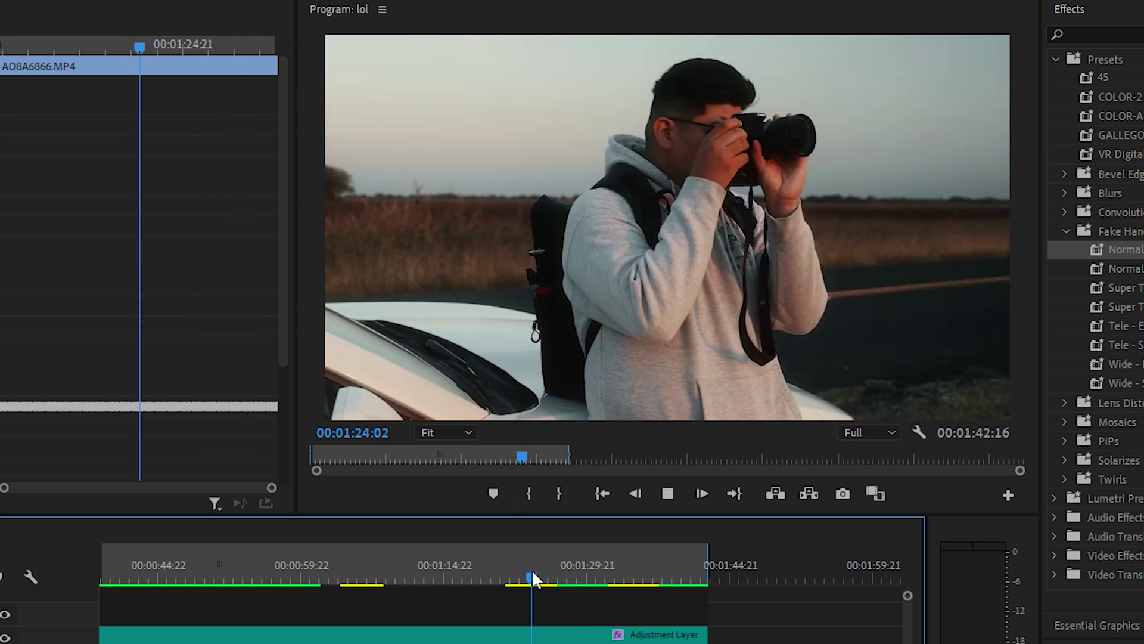
pyautogui.press('space')
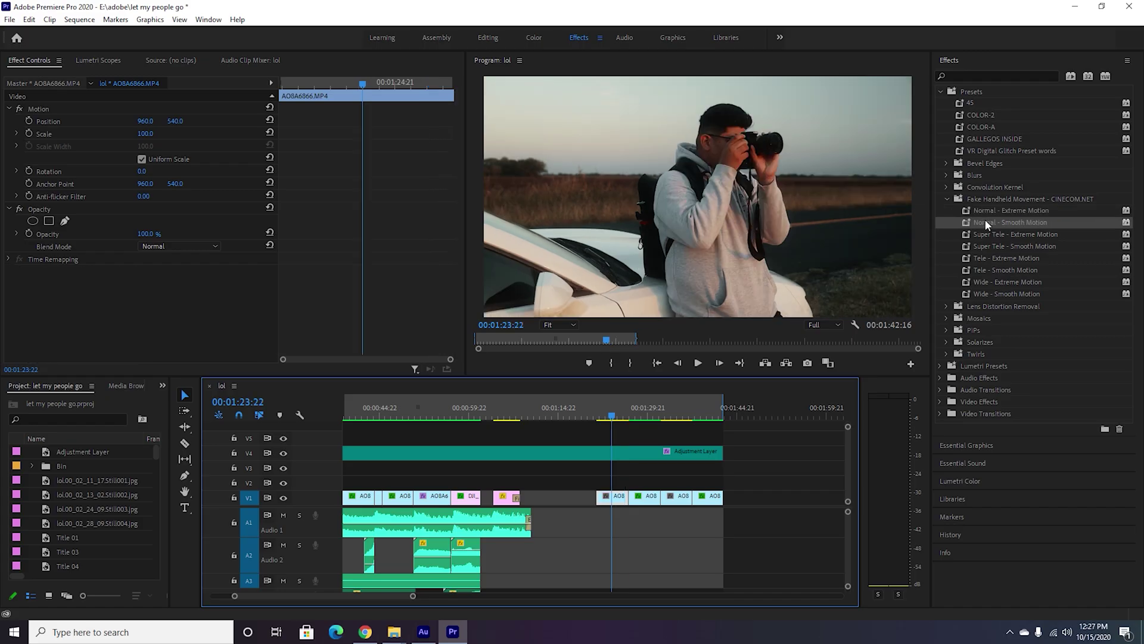
pyautogui.moveTo(1010, 222); pyautogui.dragTo(609, 496)
pyautogui.moveTo(617, 409); pyautogui.dragTo(602, 414)
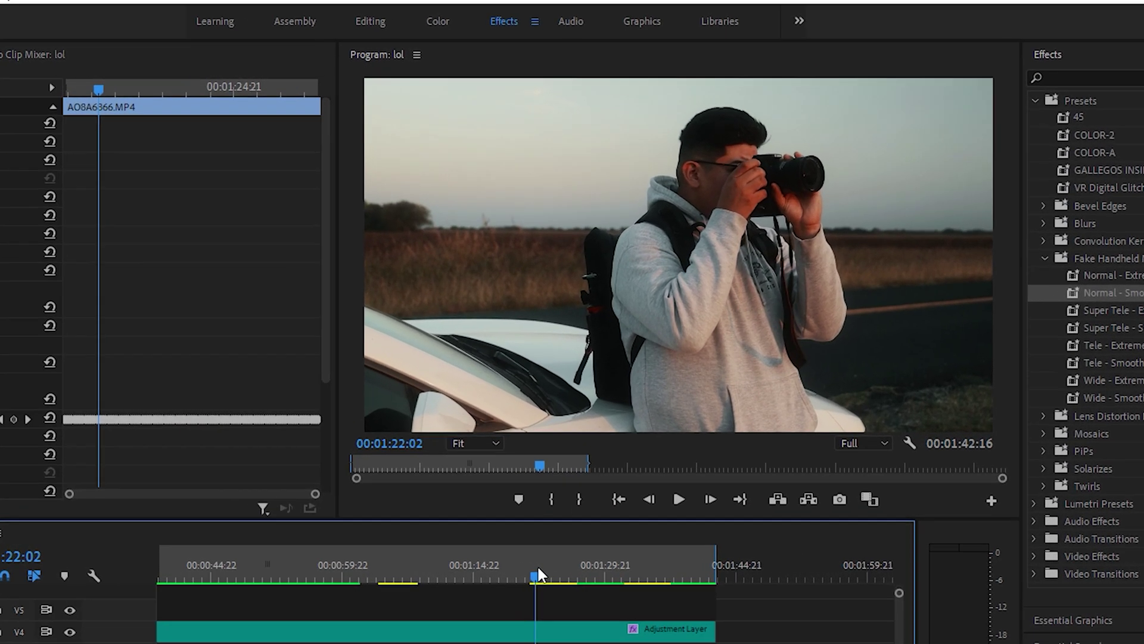
pyautogui.press('space')
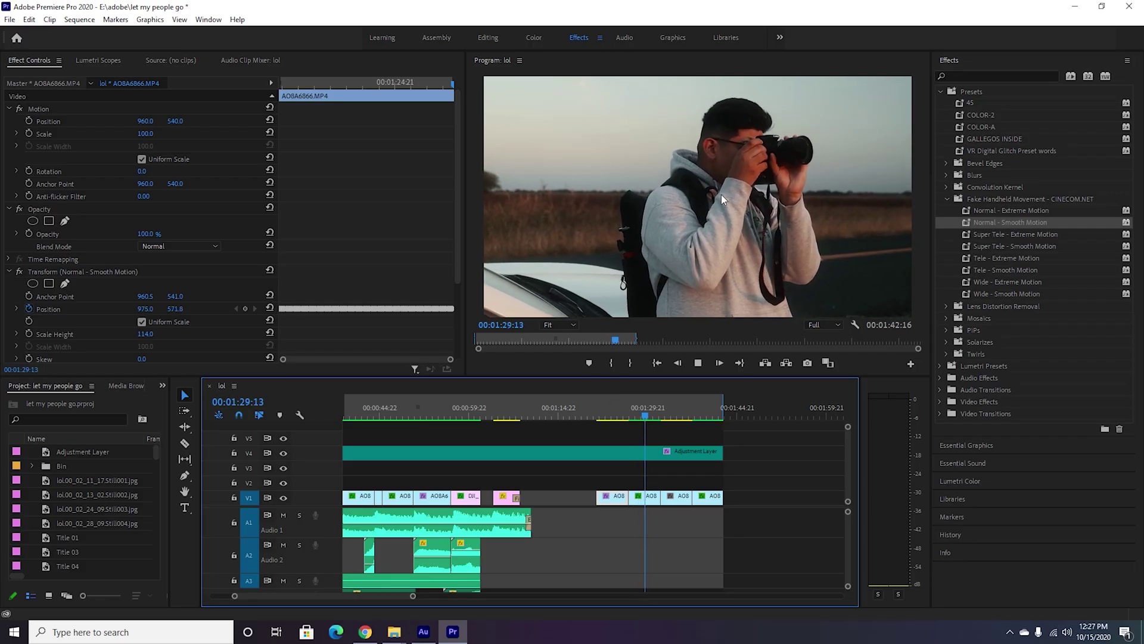
pyautogui.press('space')
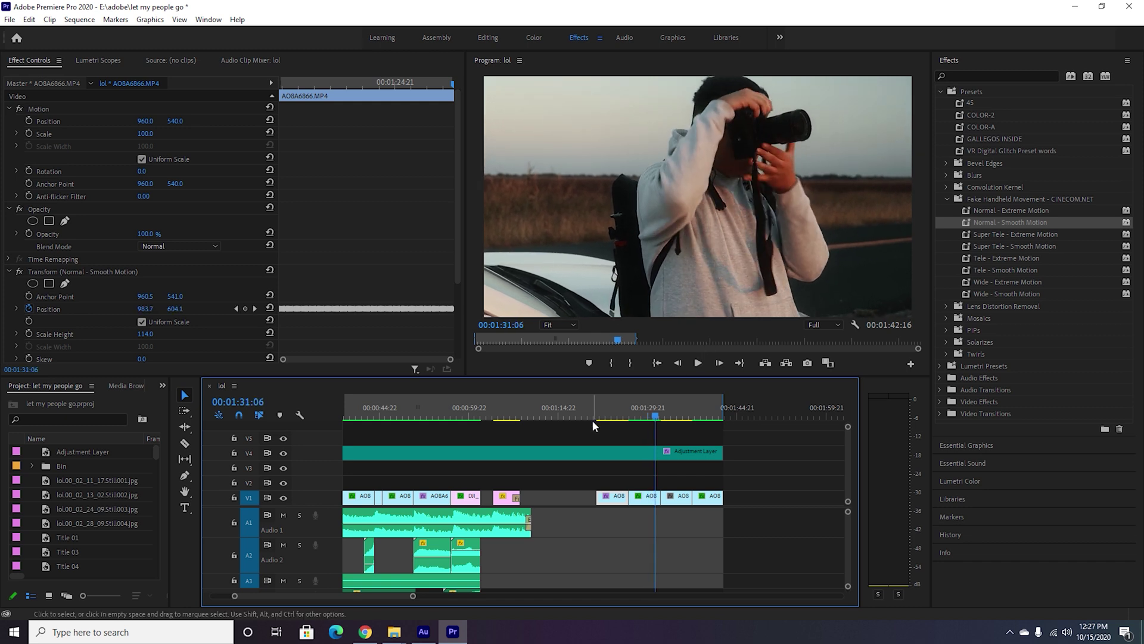
pyautogui.click(602, 411)
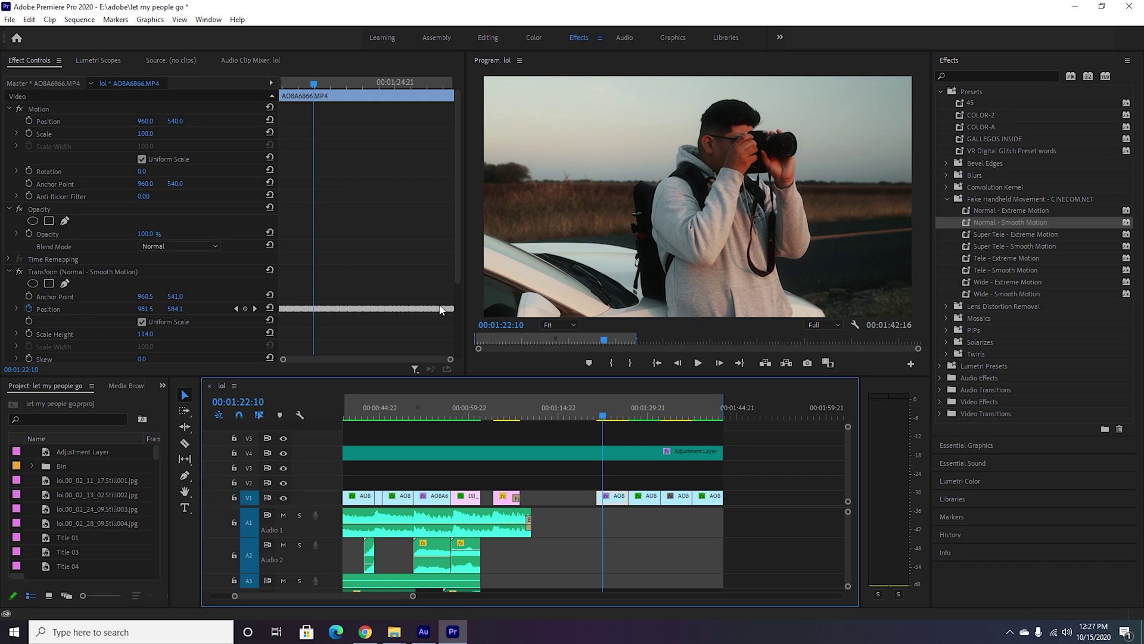
pyautogui.press('space')
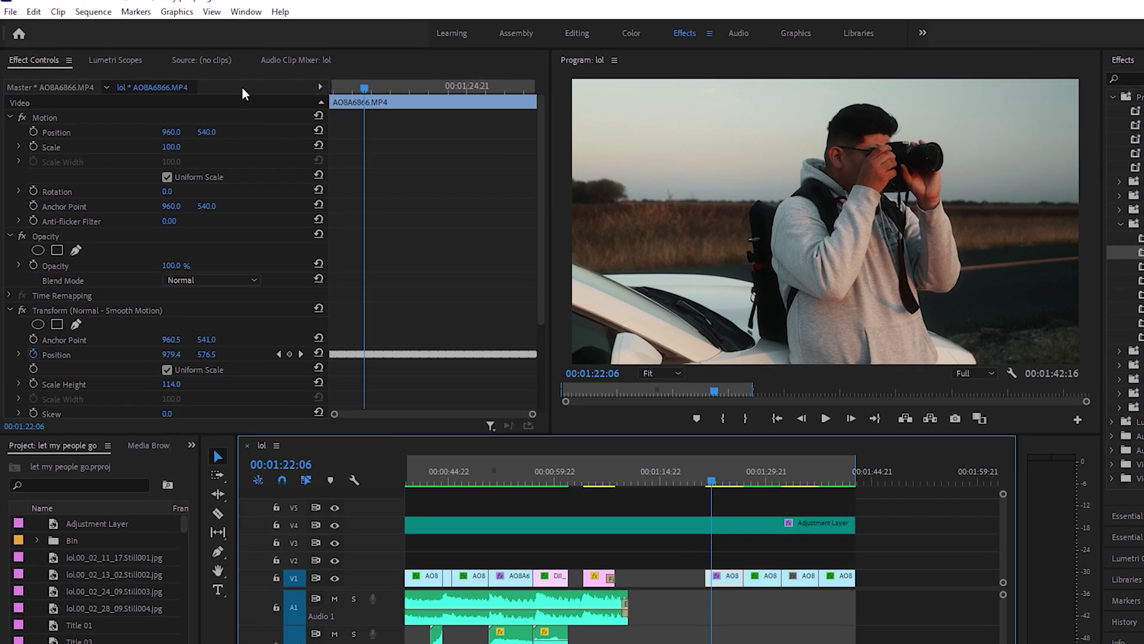
# Set Position and Scale keyframes on the clip's first frame.
pyautogui.click(289, 84)
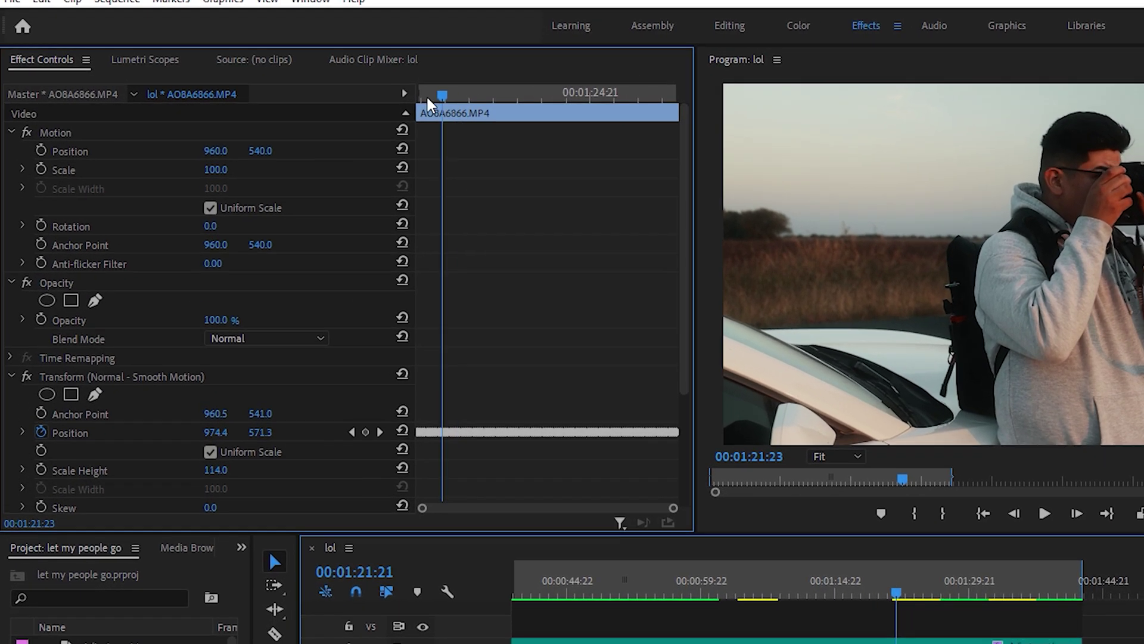
pyautogui.moveTo(427, 95); pyautogui.dragTo(149, 132)
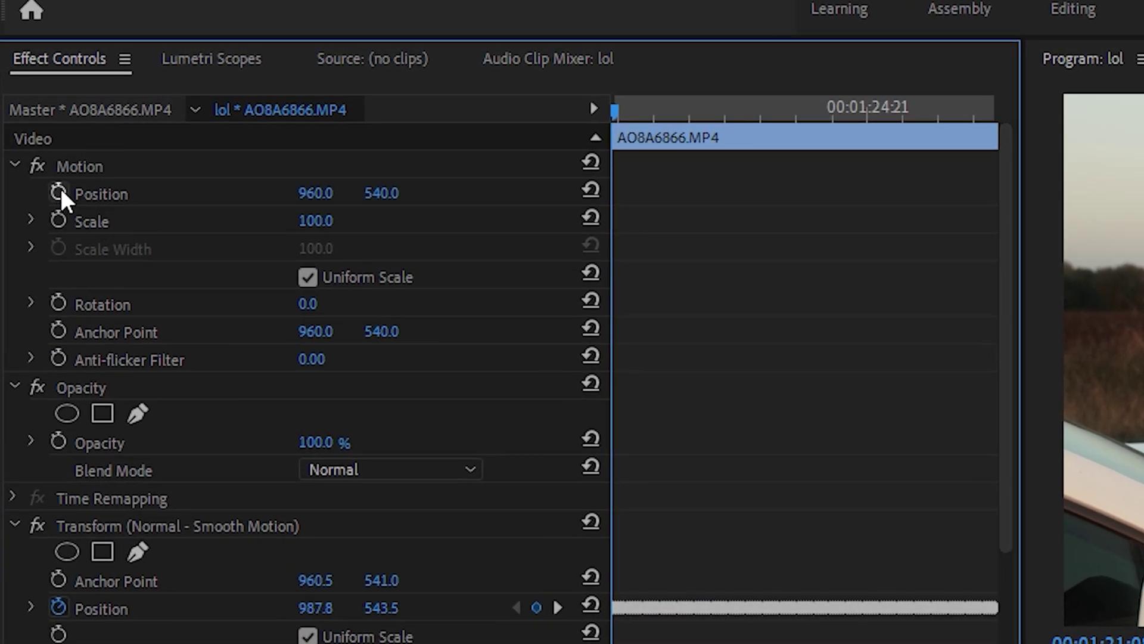
pyautogui.click(59, 192)
pyautogui.click(58, 220)
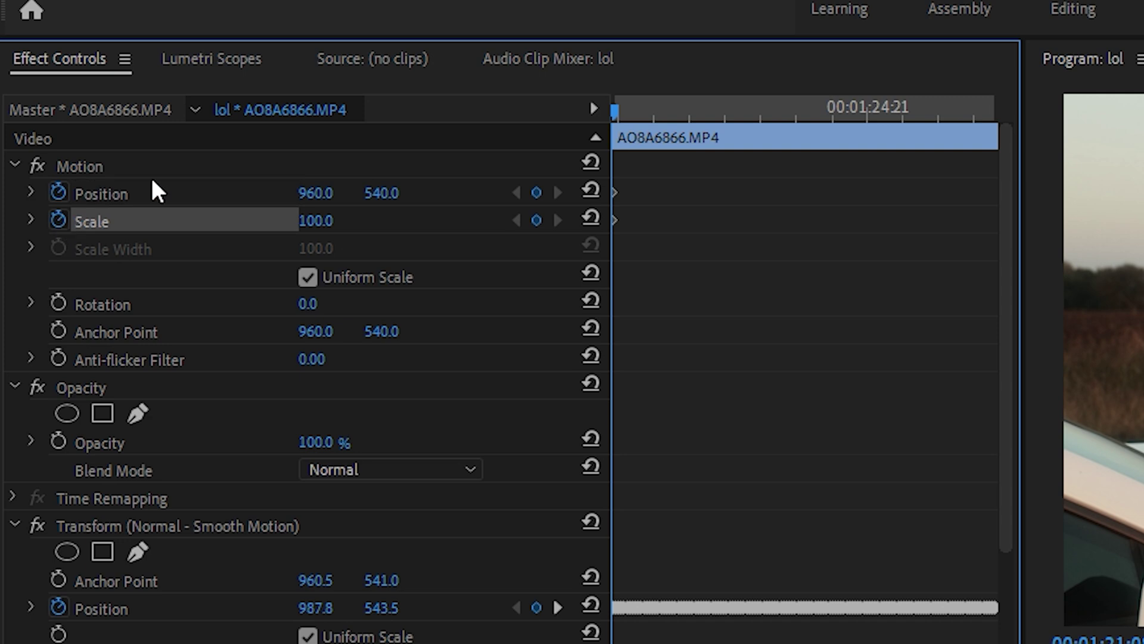
# At the clip's end, set Scale to 130 and shift Position down to reframe the subject.
pyautogui.moveTo(630, 112)
pyautogui.mouseDown()
pyautogui.moveTo(996, 99)
pyautogui.moveTo(1006, 123)
pyautogui.mouseUp()
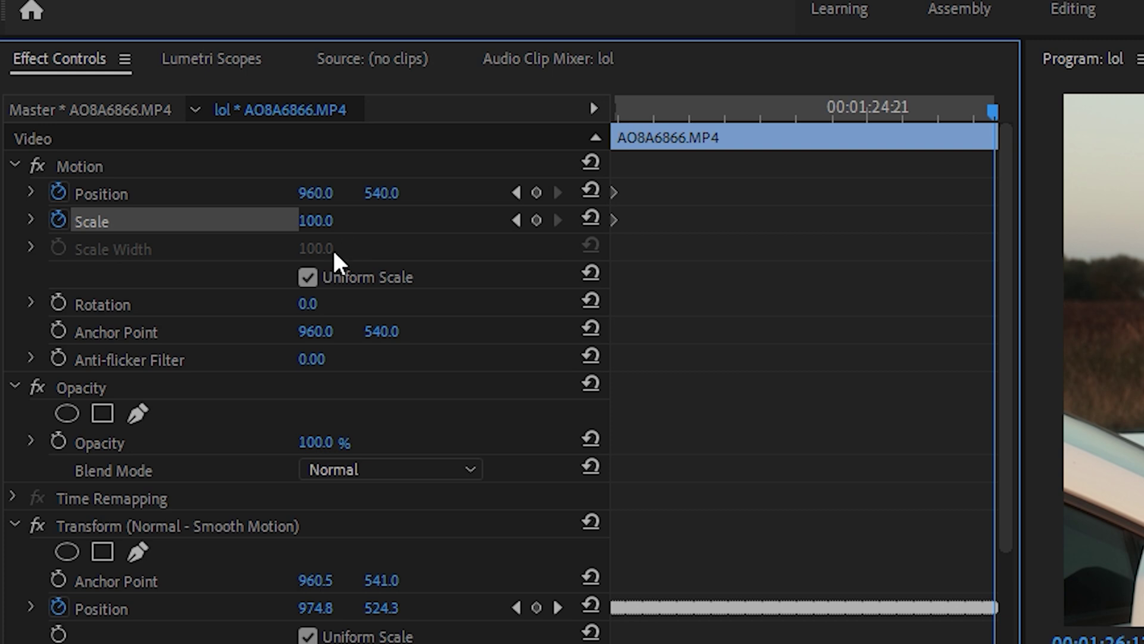
pyautogui.click(334, 218)
pyautogui.write('1')
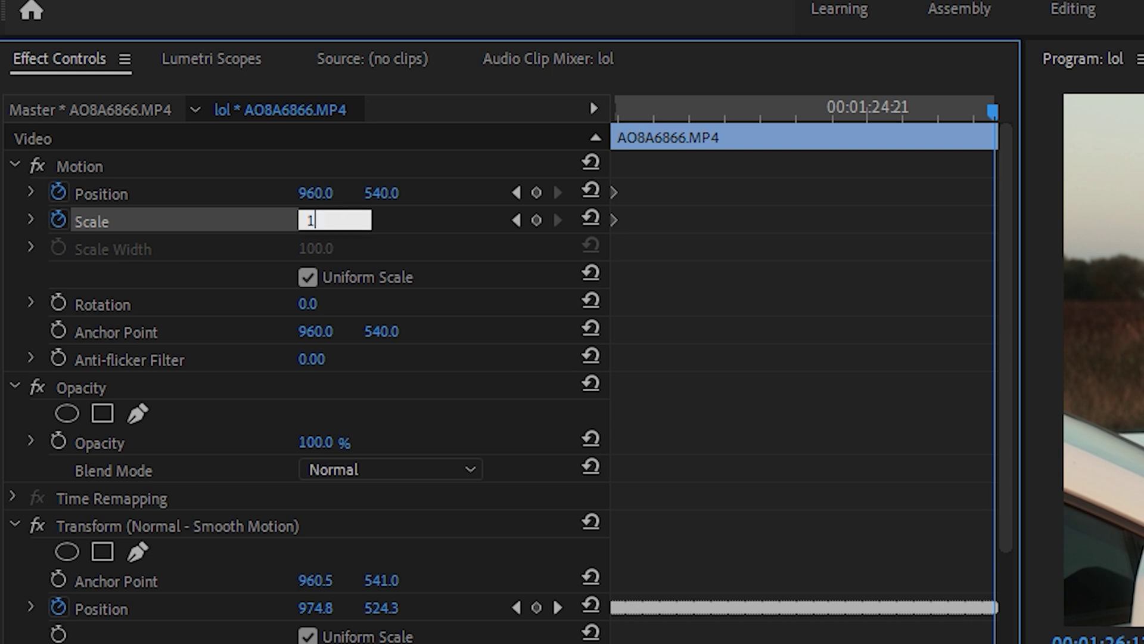
pyautogui.write('30')
pyautogui.press('Return')
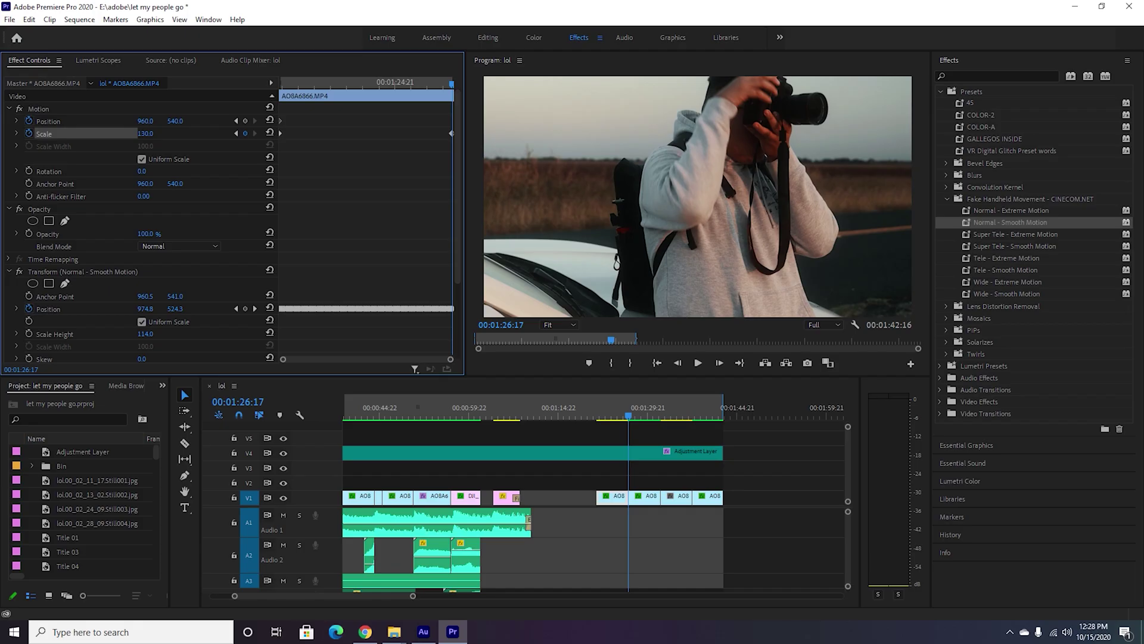
pyautogui.moveTo(175, 121); pyautogui.dragTo(275, 120)
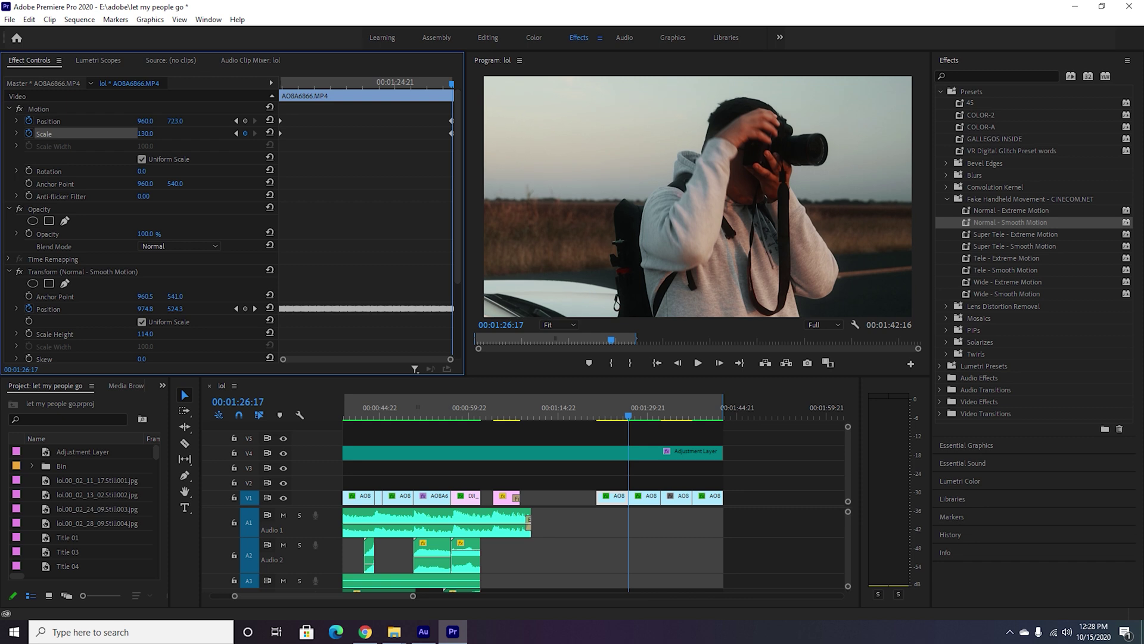
pyautogui.click(303, 82)
pyautogui.press('space')
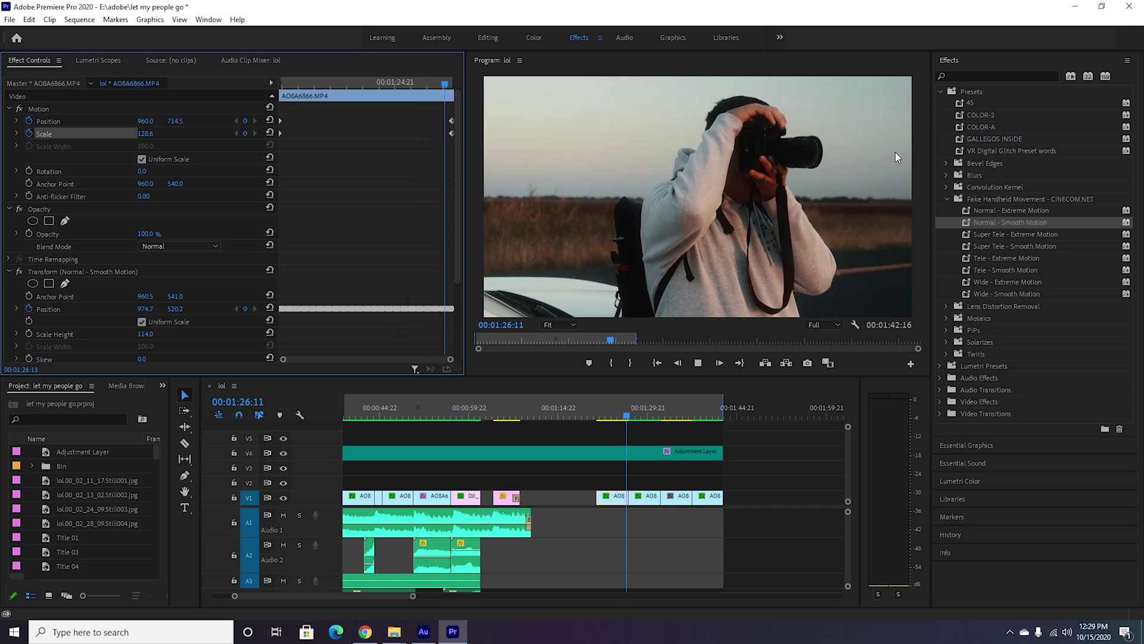
pyautogui.click(302, 82)
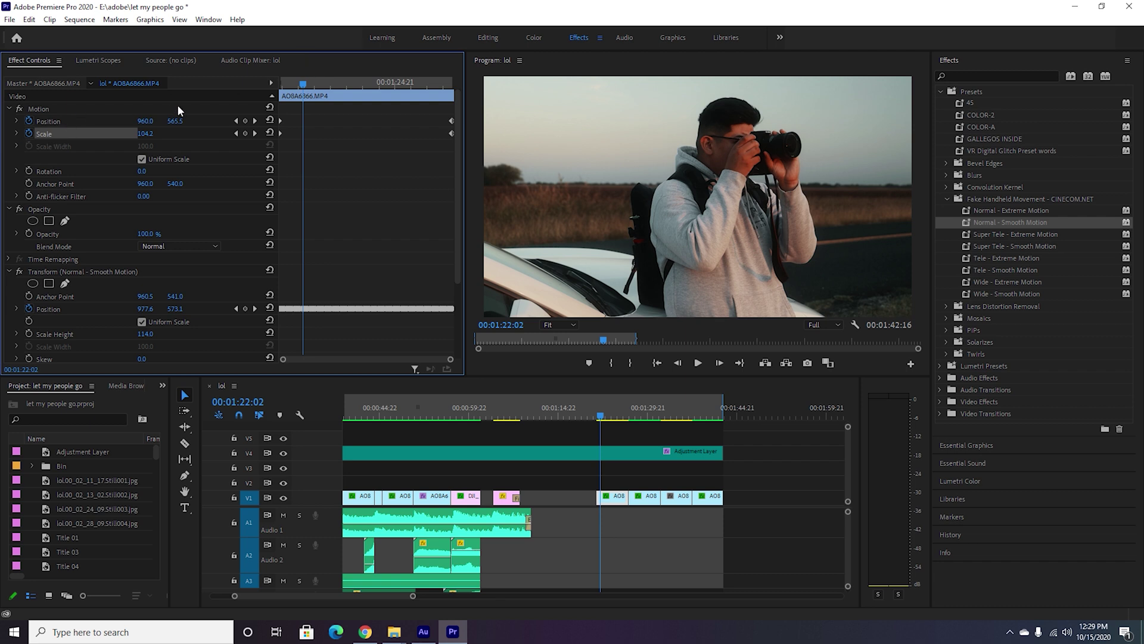
pyautogui.press('space')
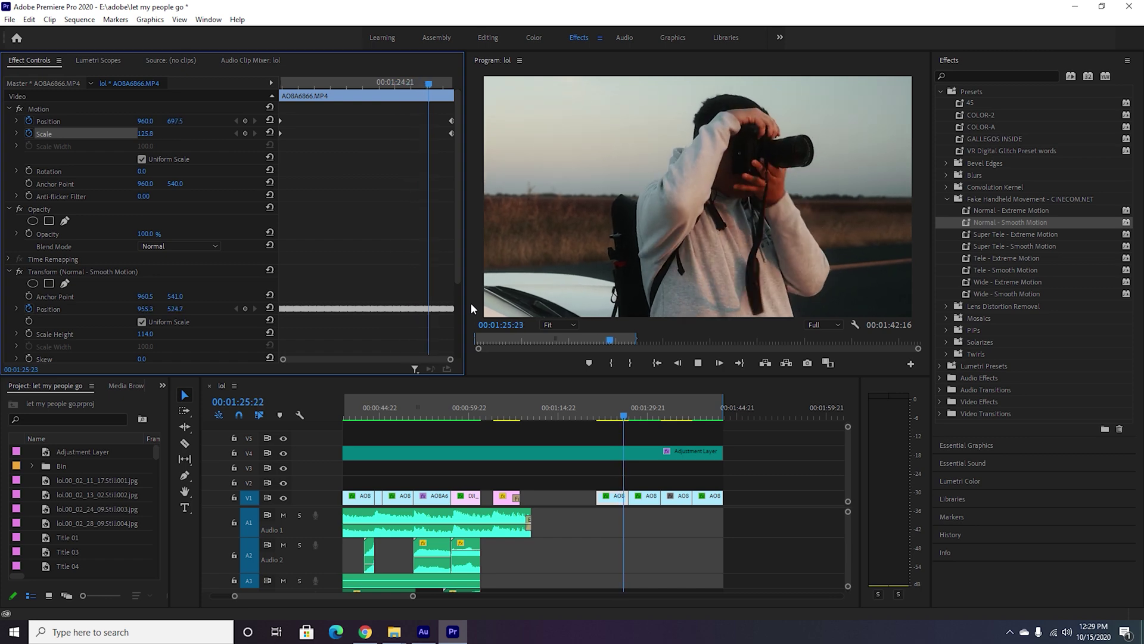
pyautogui.press('space')
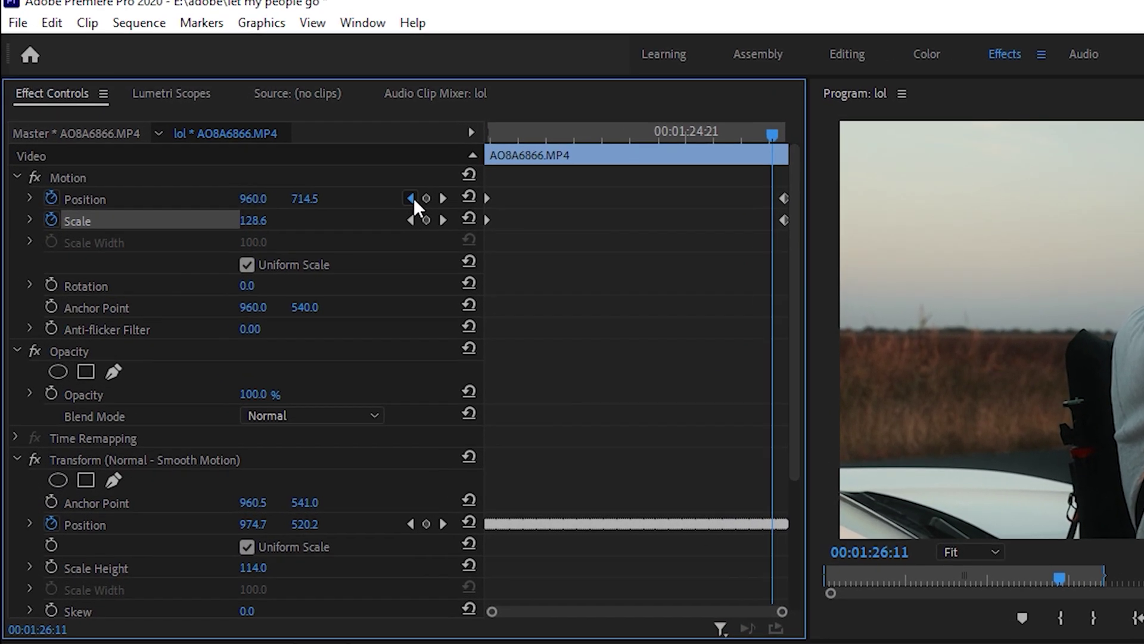
# Play the zoom from the first keyframe to check the starting frame.
pyautogui.click(413, 198)
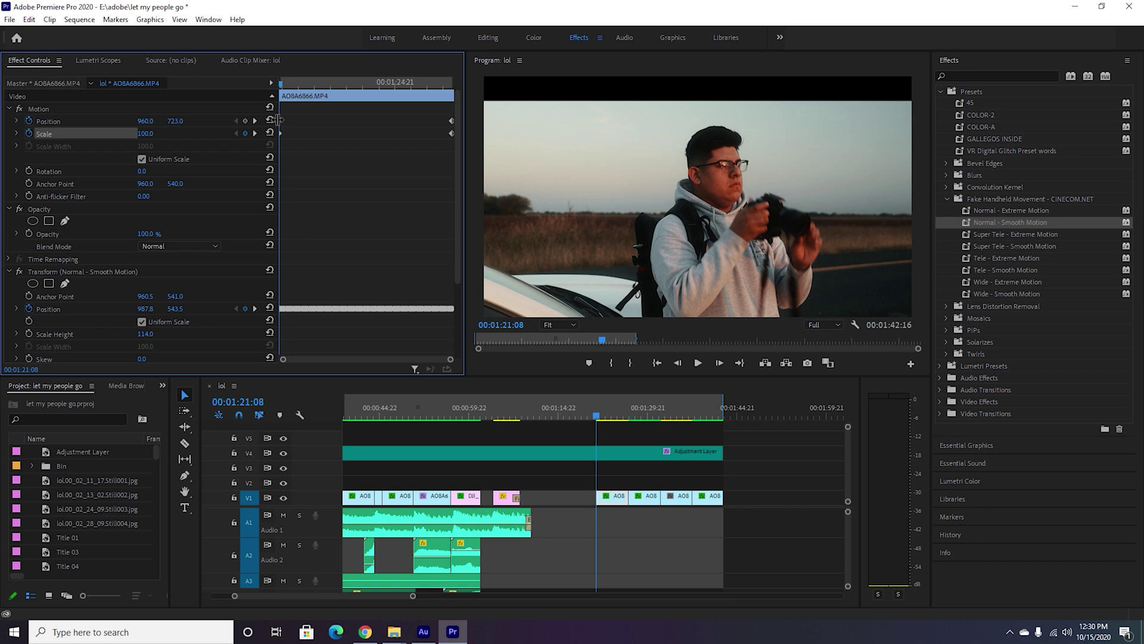
pyautogui.moveTo(300, 86); pyautogui.dragTo(309, 127)
pyautogui.press('space')
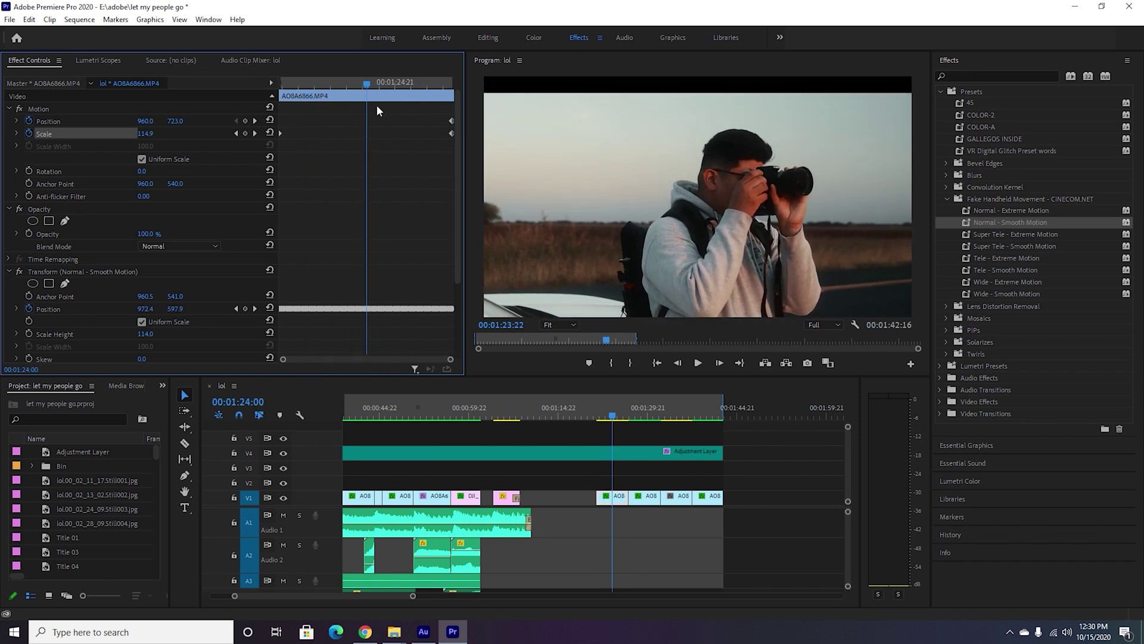
pyautogui.click(237, 121)
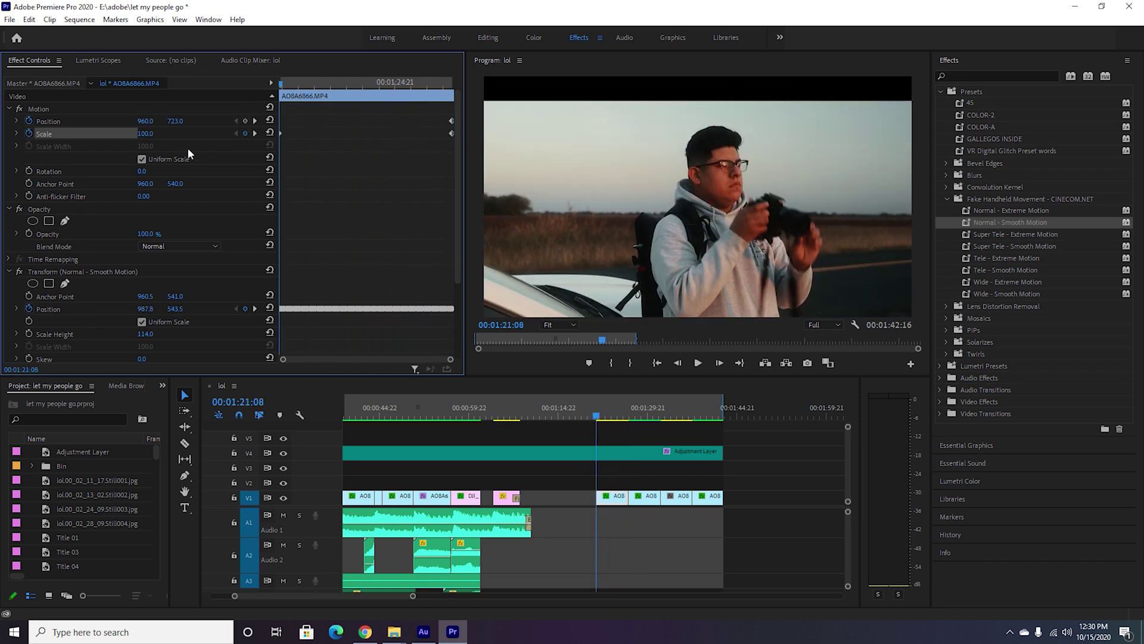
# Reset the first Position keyframe to 960, 540 and return to the clip start.
pyautogui.click(269, 121)
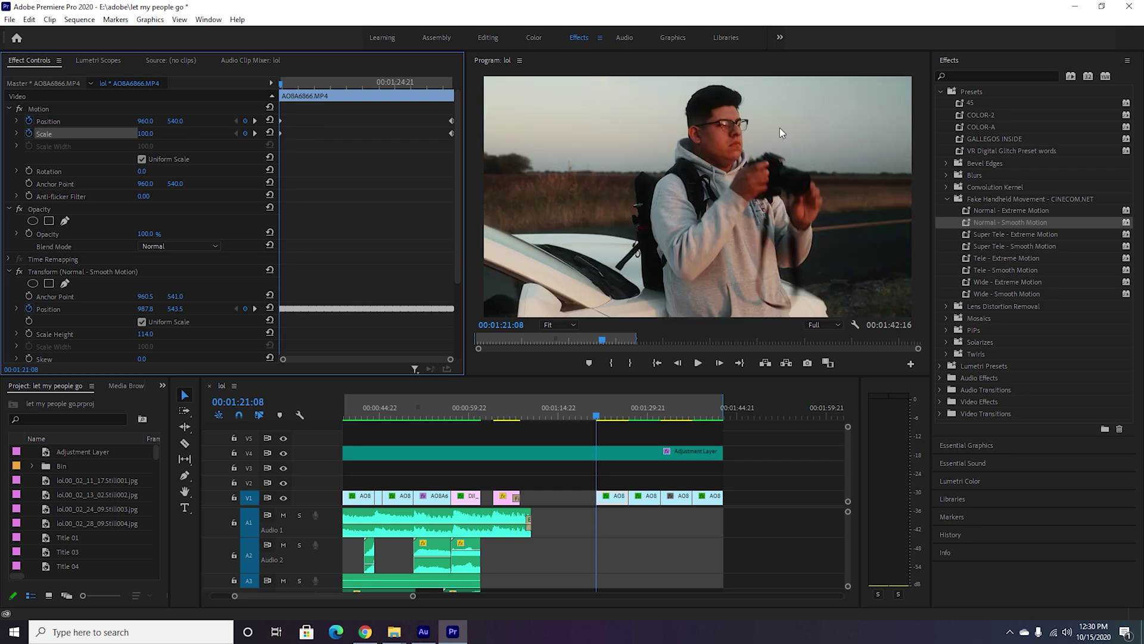
pyautogui.click(333, 85)
pyautogui.moveTo(338, 87); pyautogui.dragTo(455, 81)
pyautogui.press('Up')
pyautogui.scroll(-3, 382, 222)
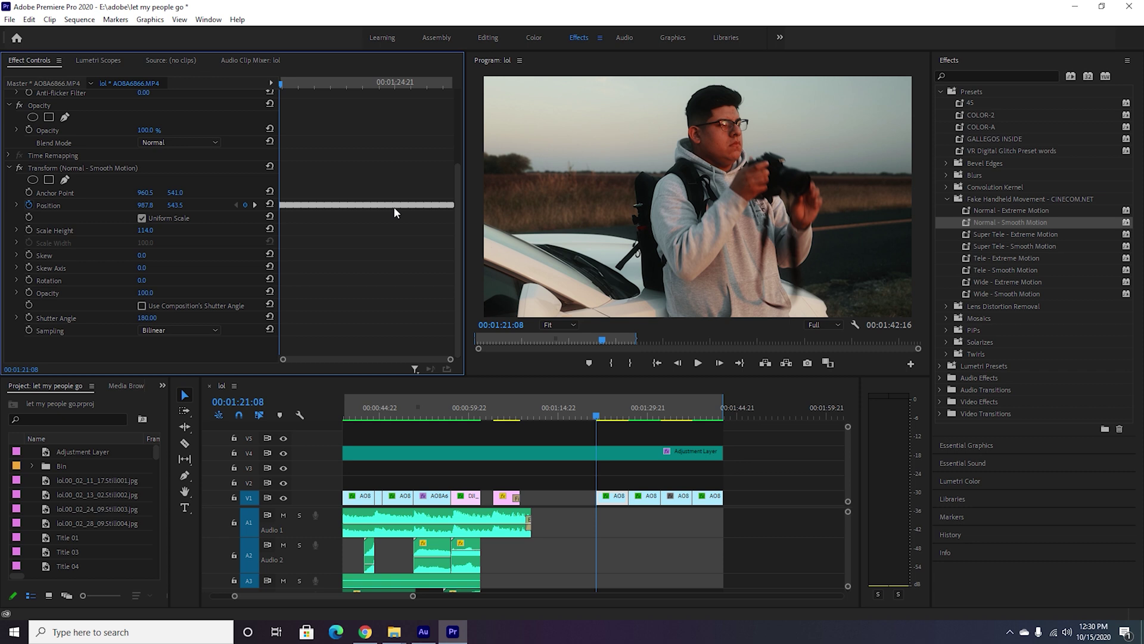
# Select the Transform (Normal - Smooth Motion) effect in Effect Controls.
pyautogui.click(106, 168)
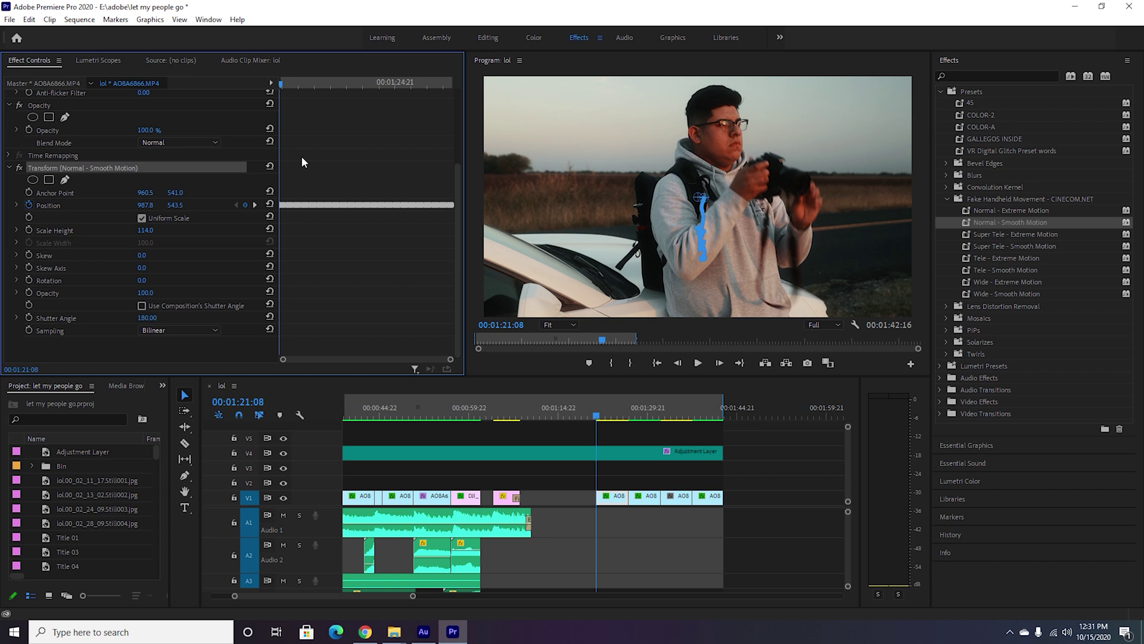
# Play the dusk radio-tower clip and return to its start near 00:01:32:12.
pyautogui.click(661, 415)
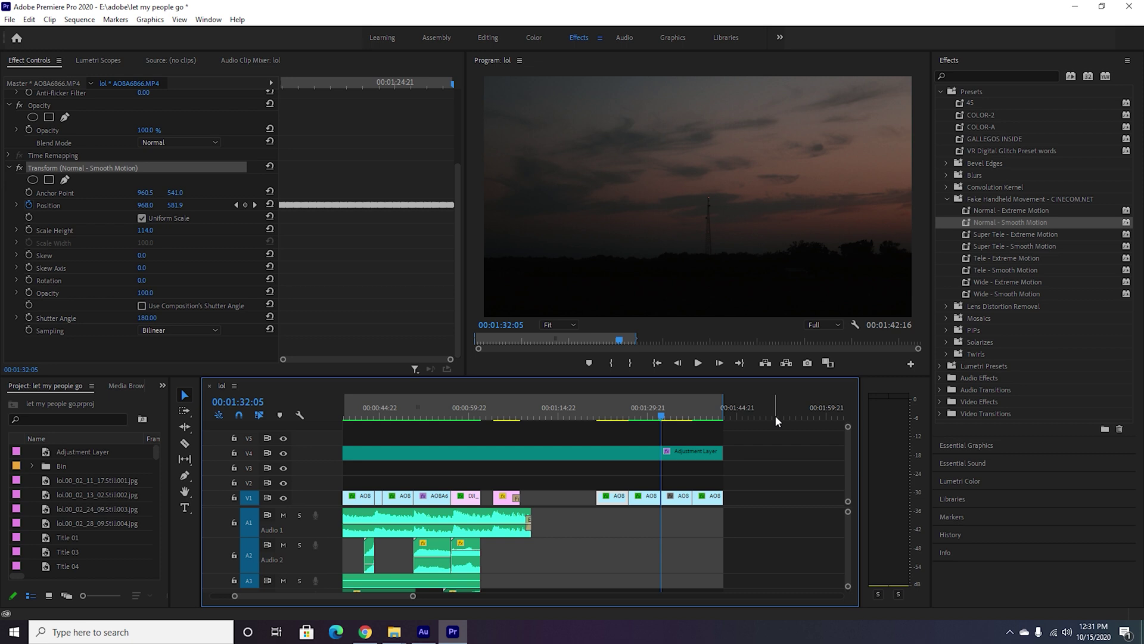
pyautogui.press('space')
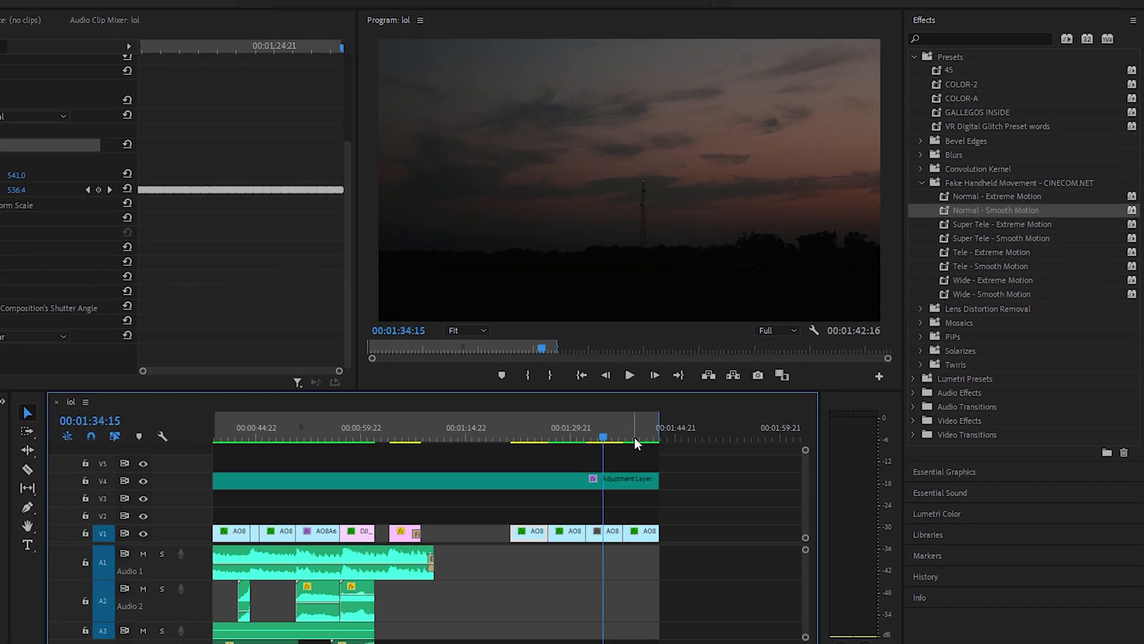
pyautogui.click(663, 415)
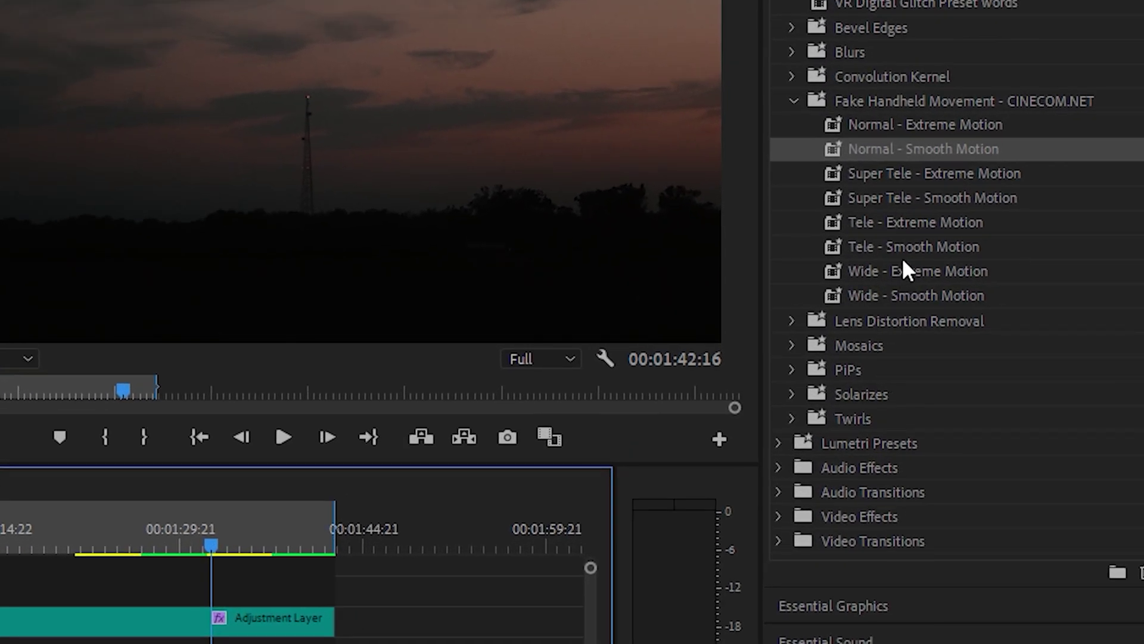
# Try Tele - Extreme Motion on the sunset clip, preview it, and undo it.
pyautogui.moveTo(916, 223); pyautogui.dragTo(242, 643)
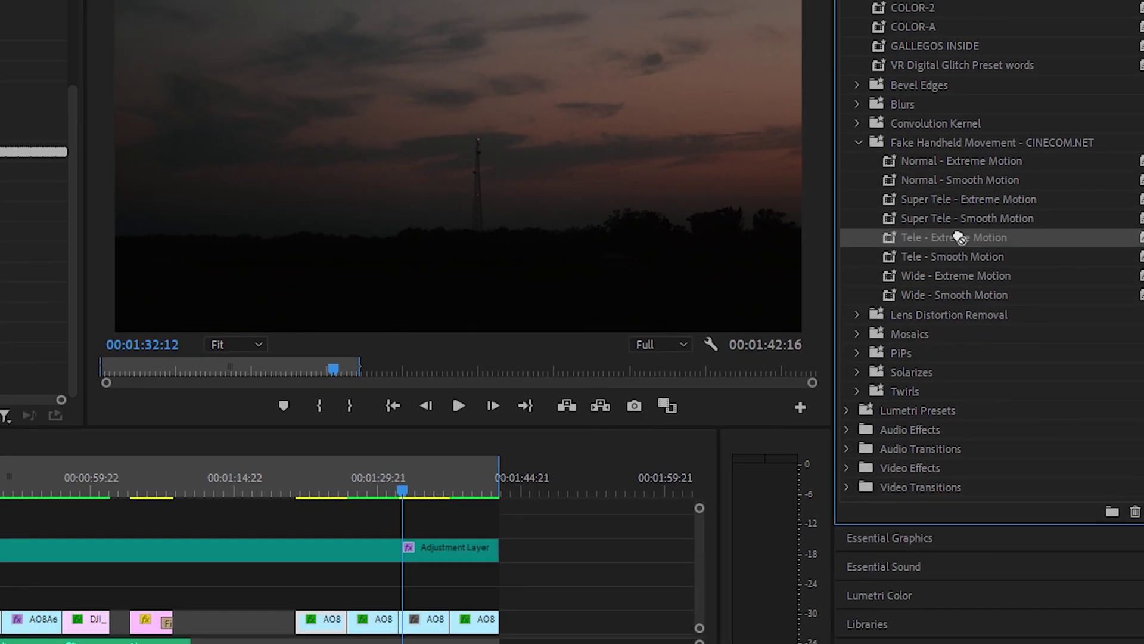
pyautogui.moveTo(625, 519); pyautogui.dragTo(625, 519)
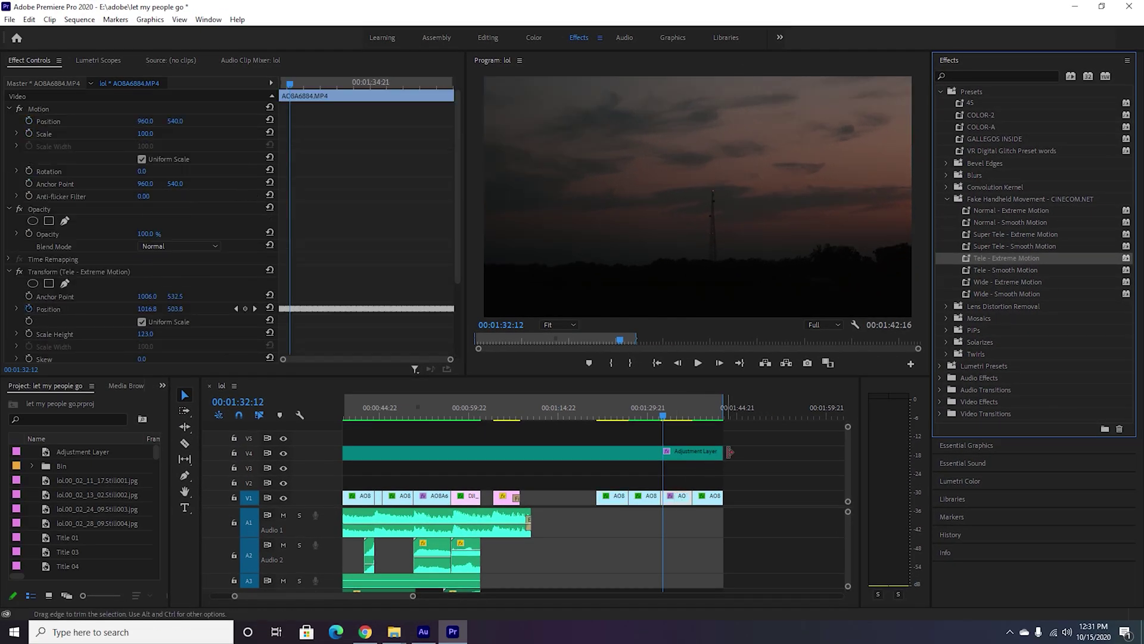
pyautogui.press('space')
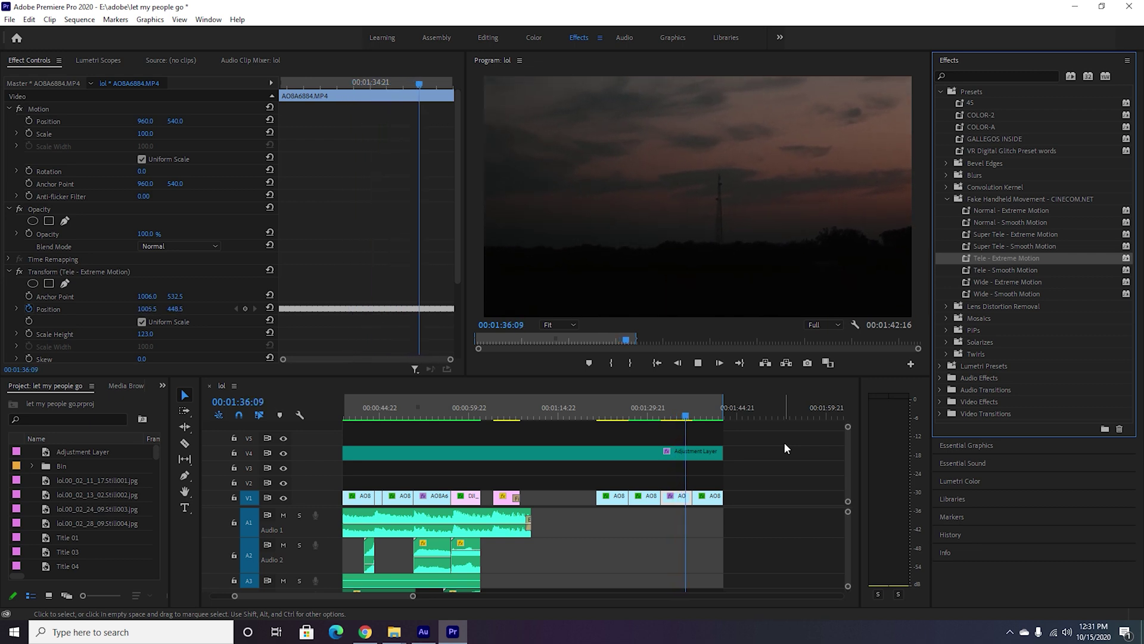
pyautogui.press('space')
pyautogui.hotkey('ctrl', 'z')
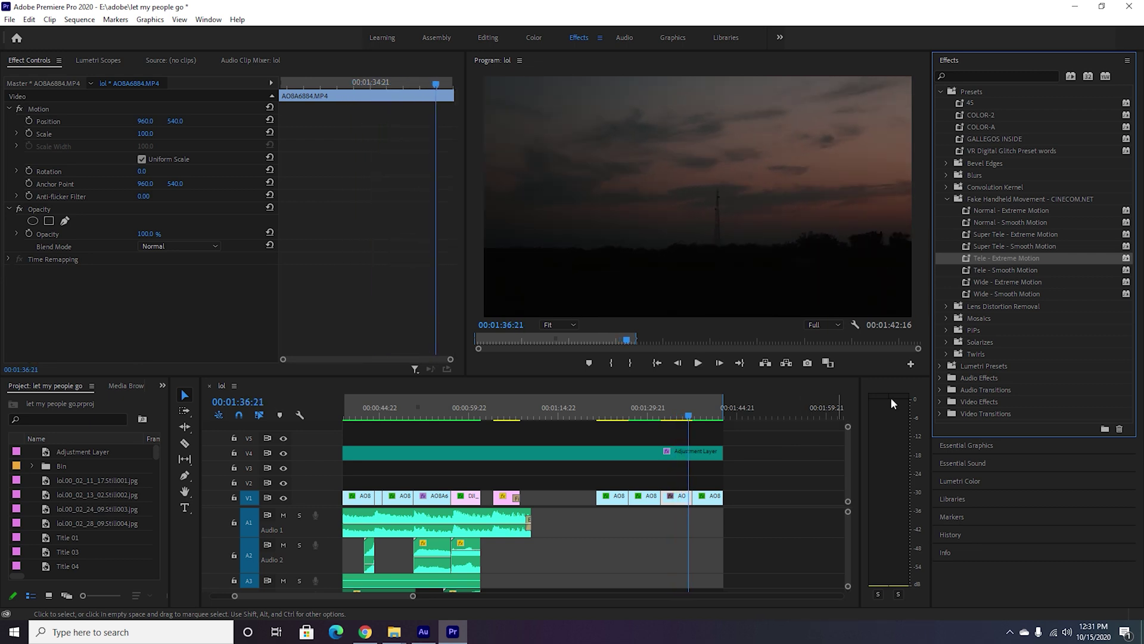
# Apply Tele - Smooth Motion to the sunset clip and preview, ending on its first frame.
pyautogui.moveTo(1014, 269); pyautogui.dragTo(683, 497)
pyautogui.click(676, 411)
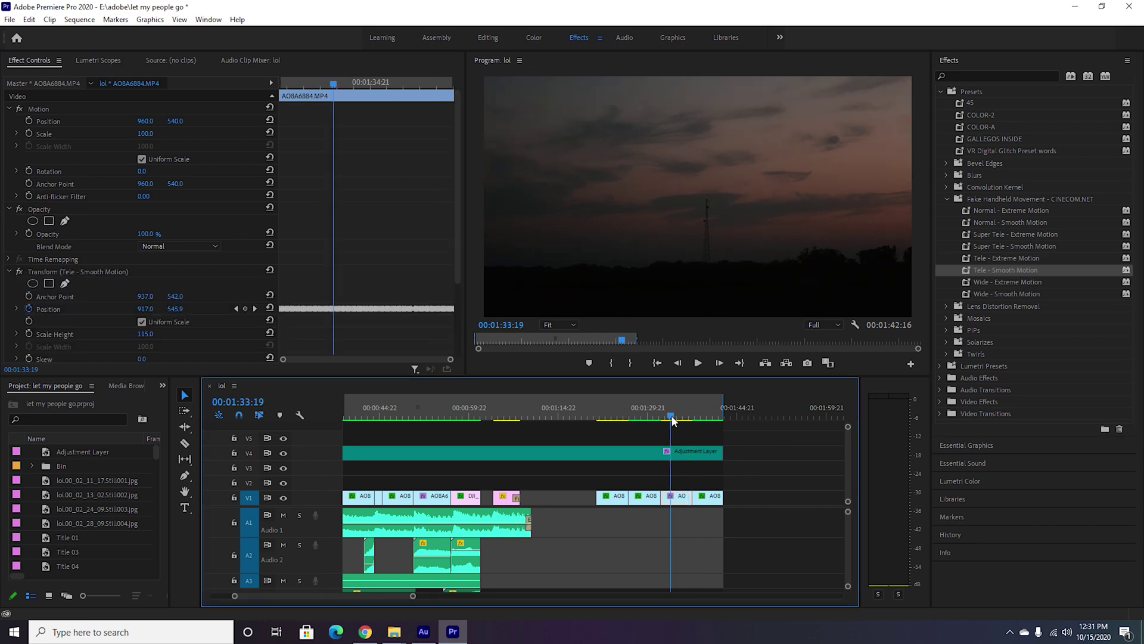
pyautogui.press('space')
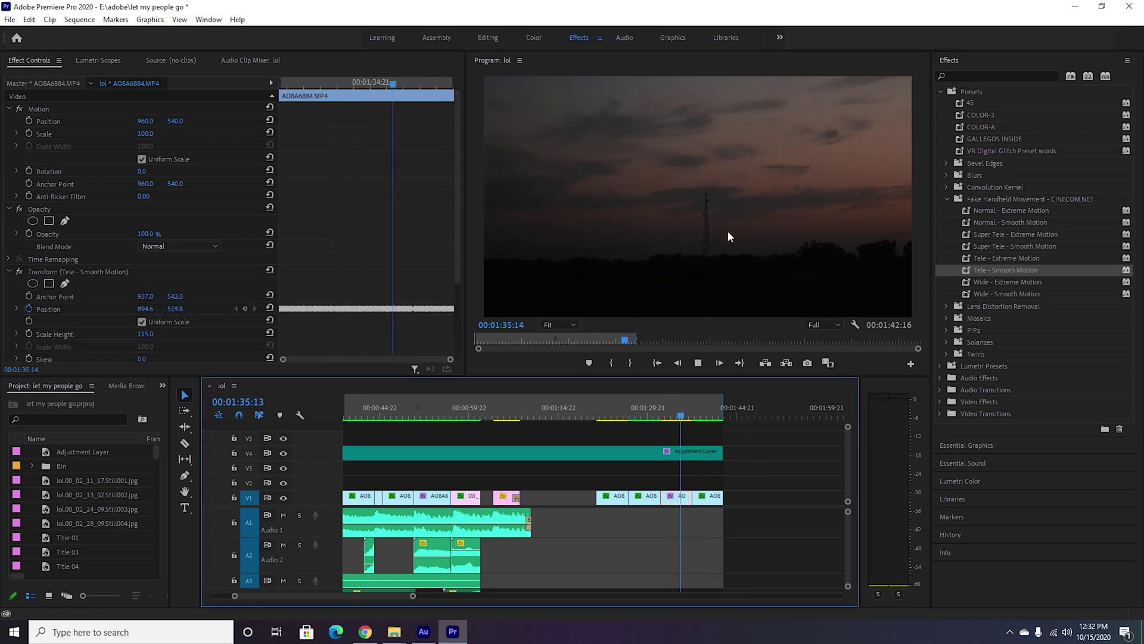
pyautogui.press('space')
pyautogui.click(668, 408)
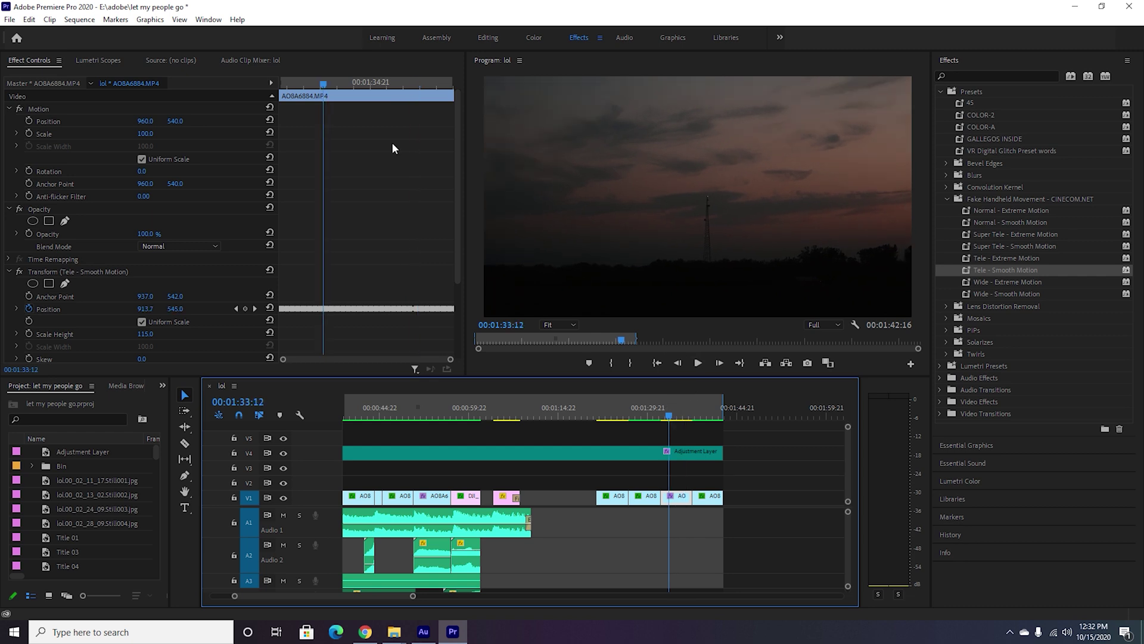
pyautogui.moveTo(320, 88); pyautogui.dragTo(252, 95)
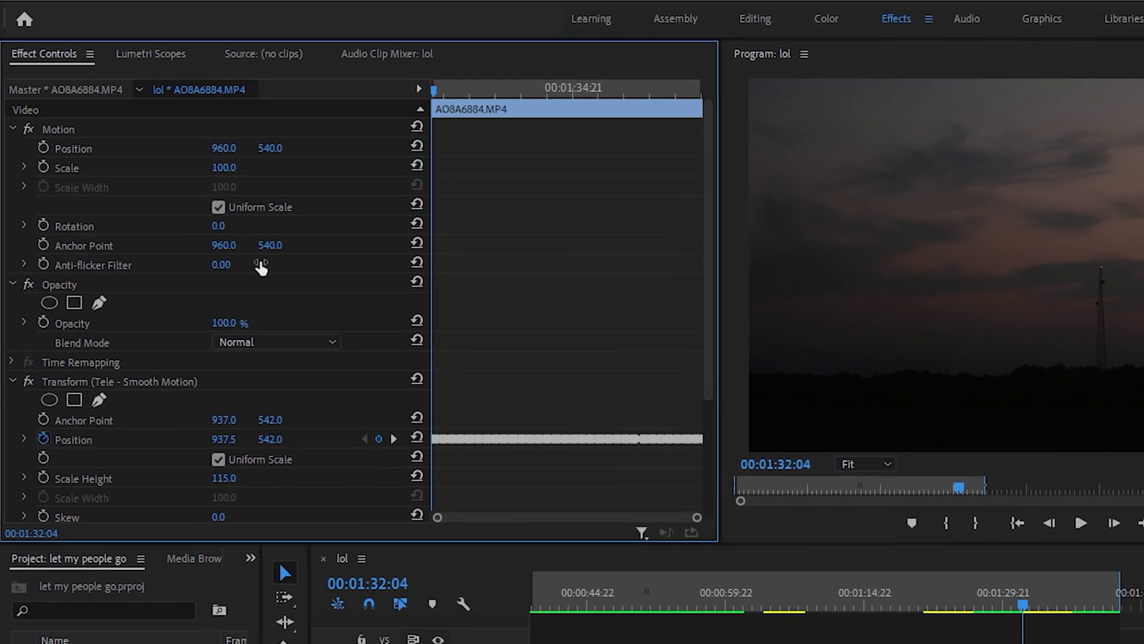
# Keyframe Motion Scale and Position on the first frame, with Scale set to 125.
pyautogui.click(78, 156)
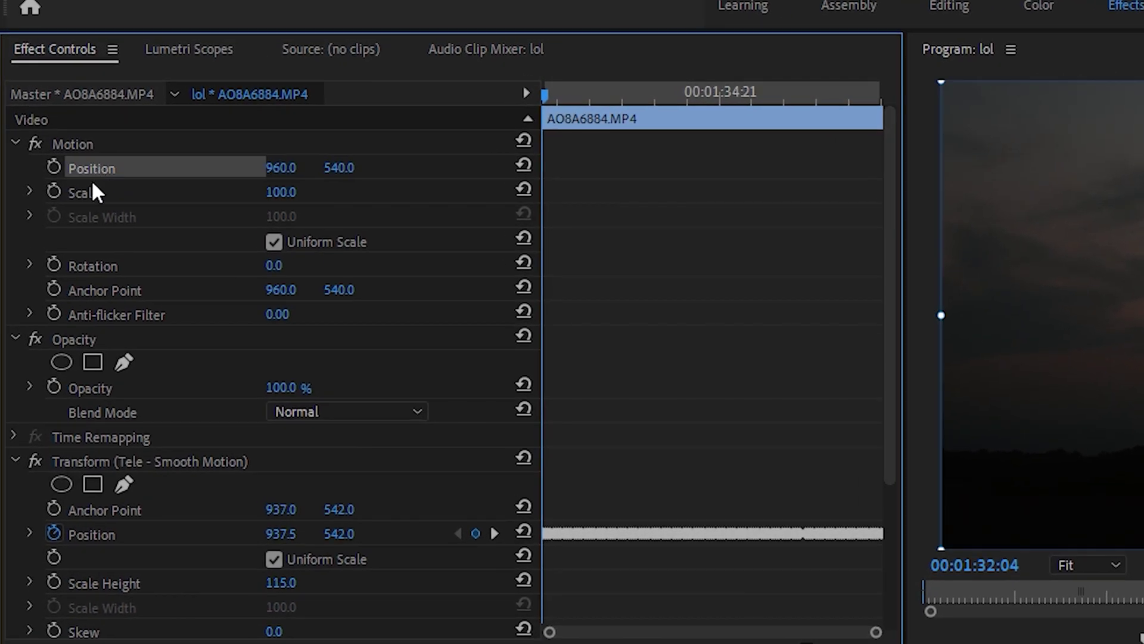
pyautogui.click(80, 192)
pyautogui.click(55, 191)
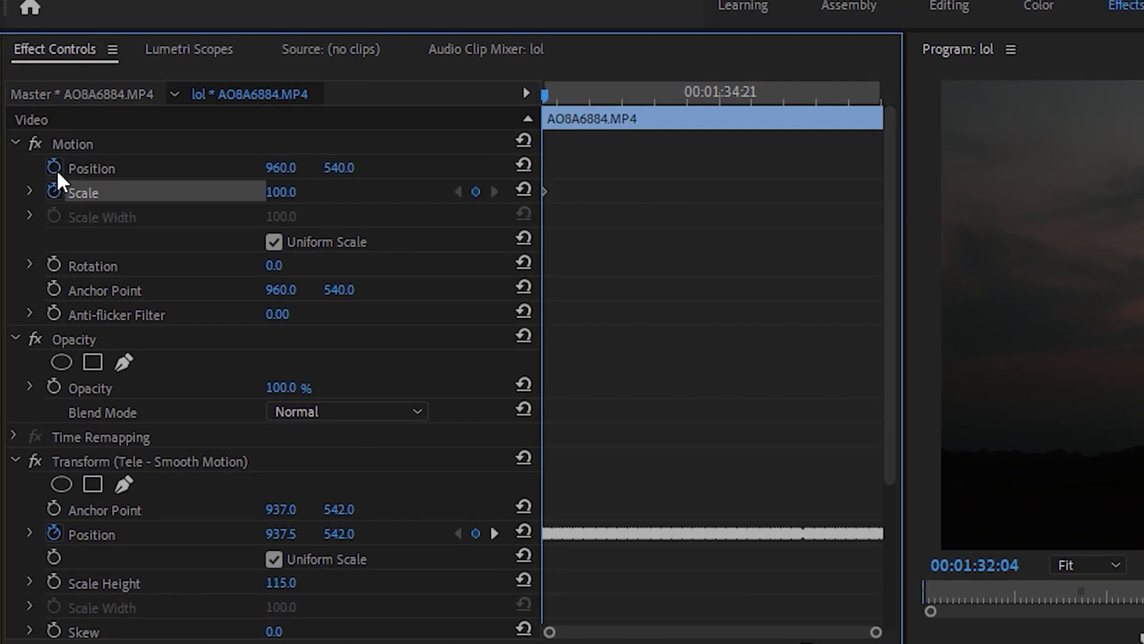
pyautogui.click(55, 168)
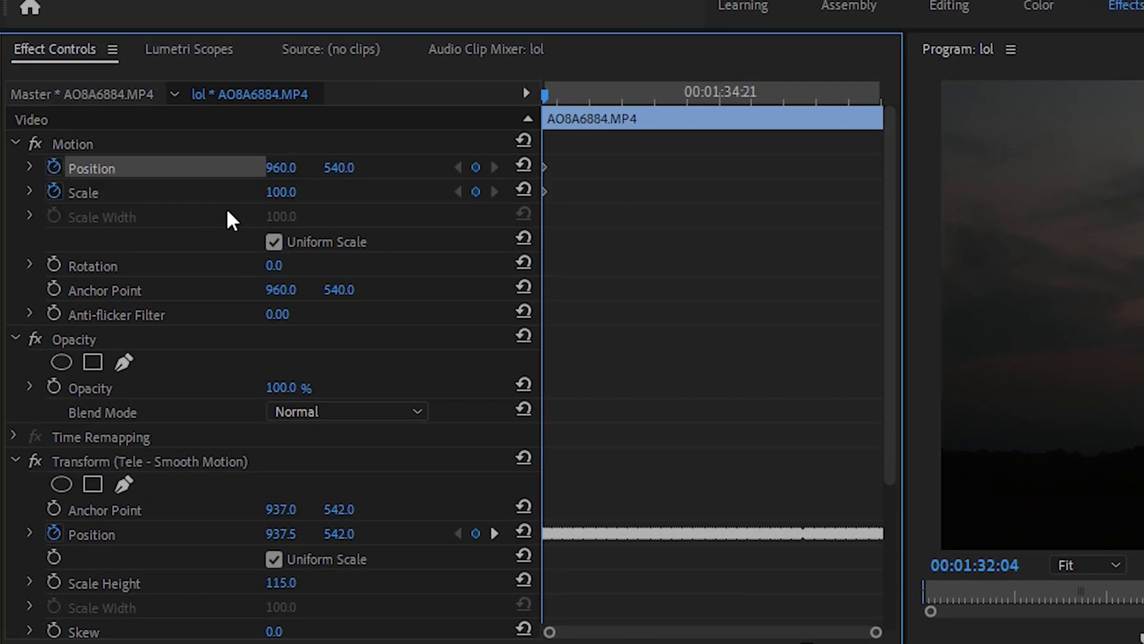
pyautogui.click(292, 192)
pyautogui.write('125')
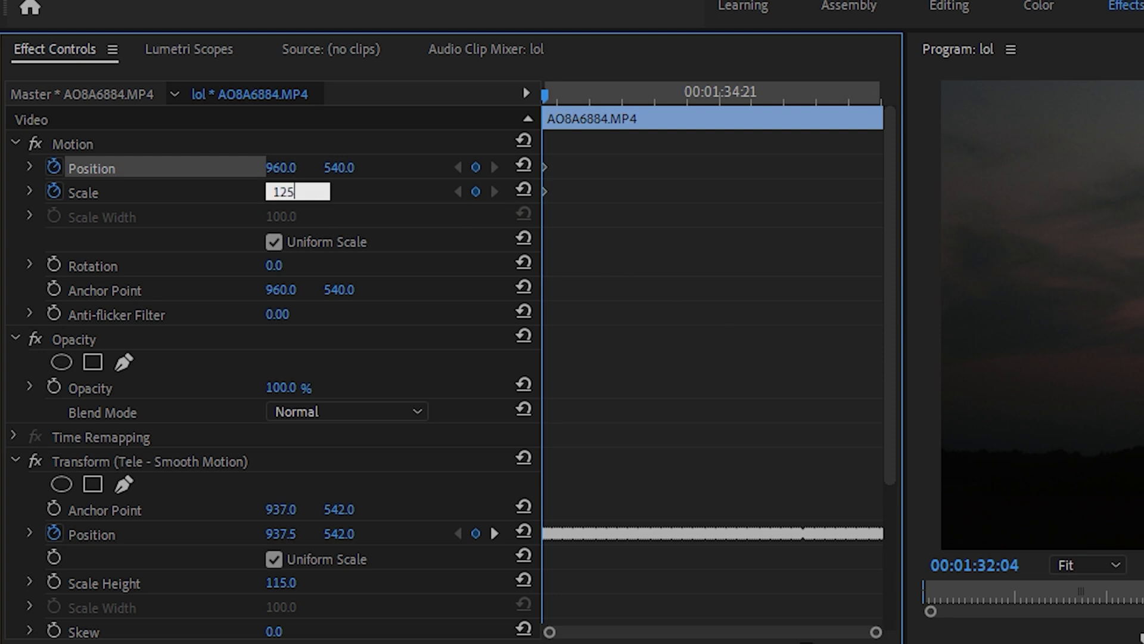
pyautogui.press('Return')
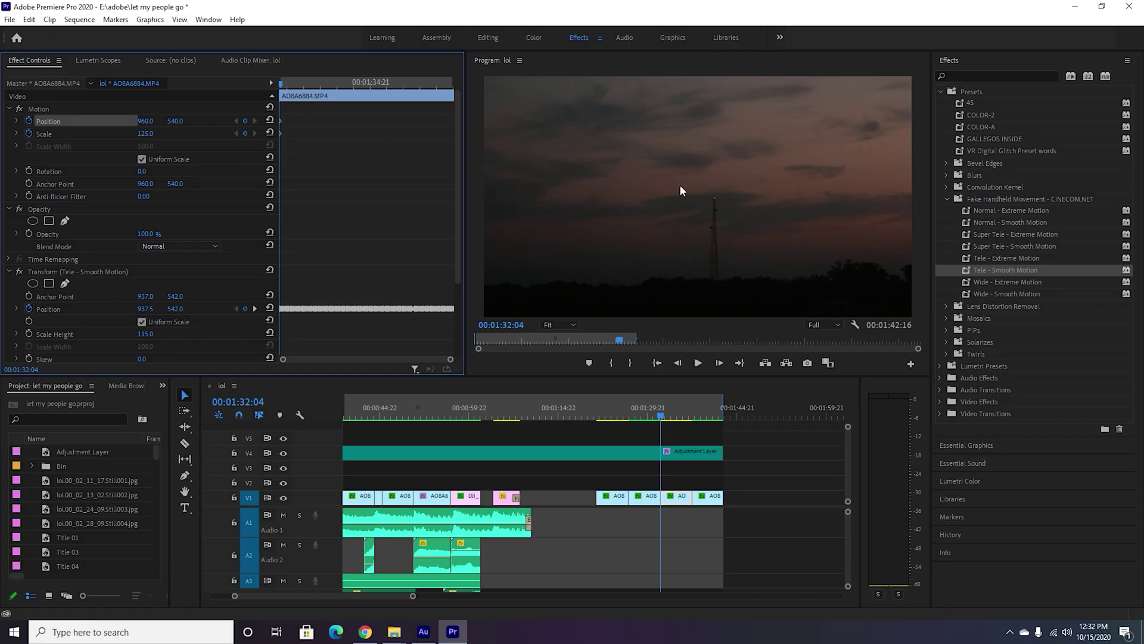
# On the sunset clip's last frame, keyframe Scale at 105 and shift Position X to 901.
pyautogui.moveTo(281, 85); pyautogui.dragTo(459, 88)
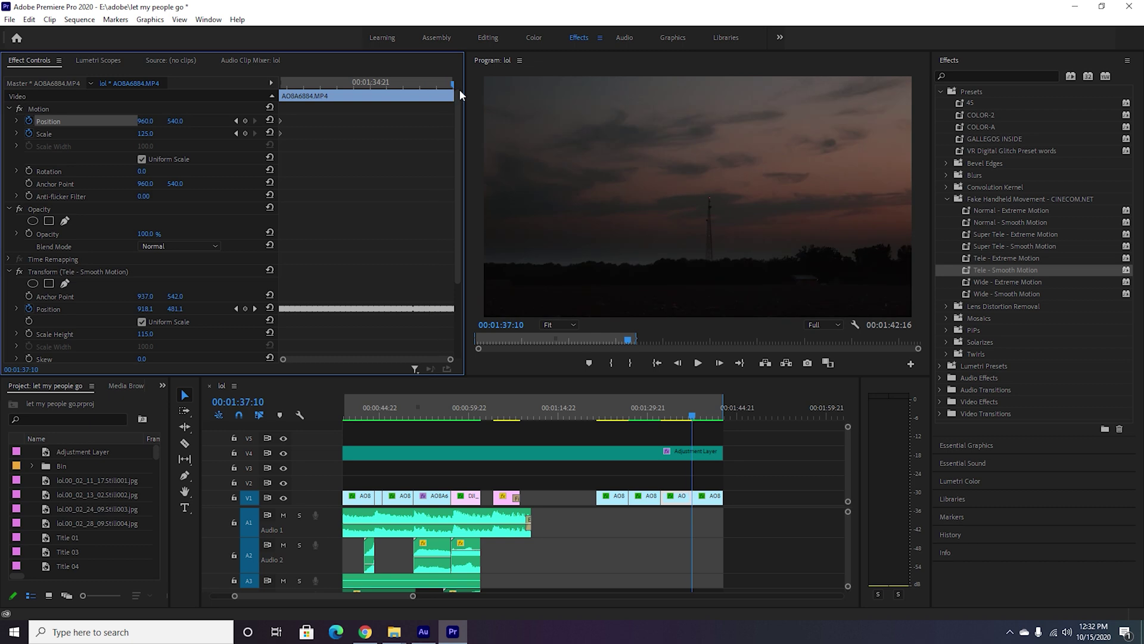
pyautogui.press('Left')
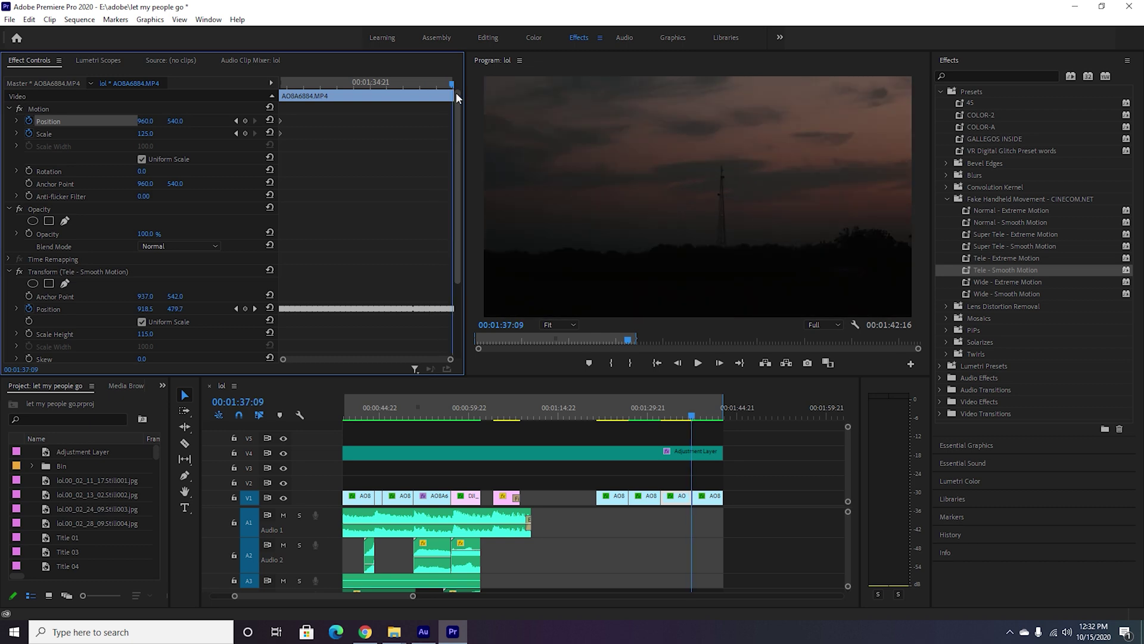
pyautogui.click(154, 132)
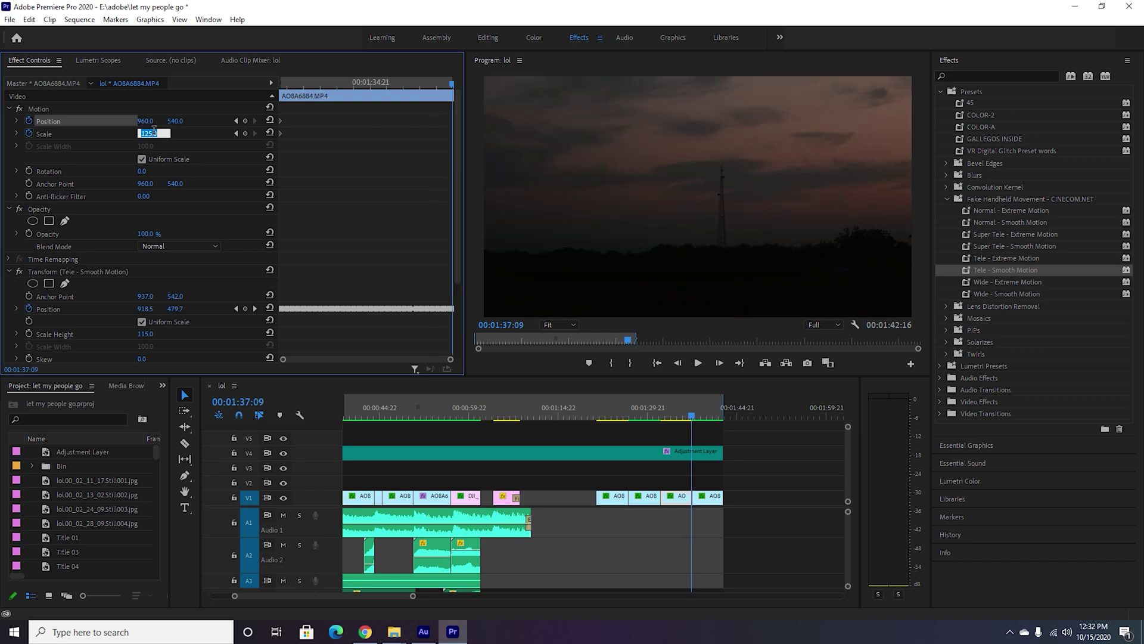
pyautogui.write('105')
pyautogui.press('Return')
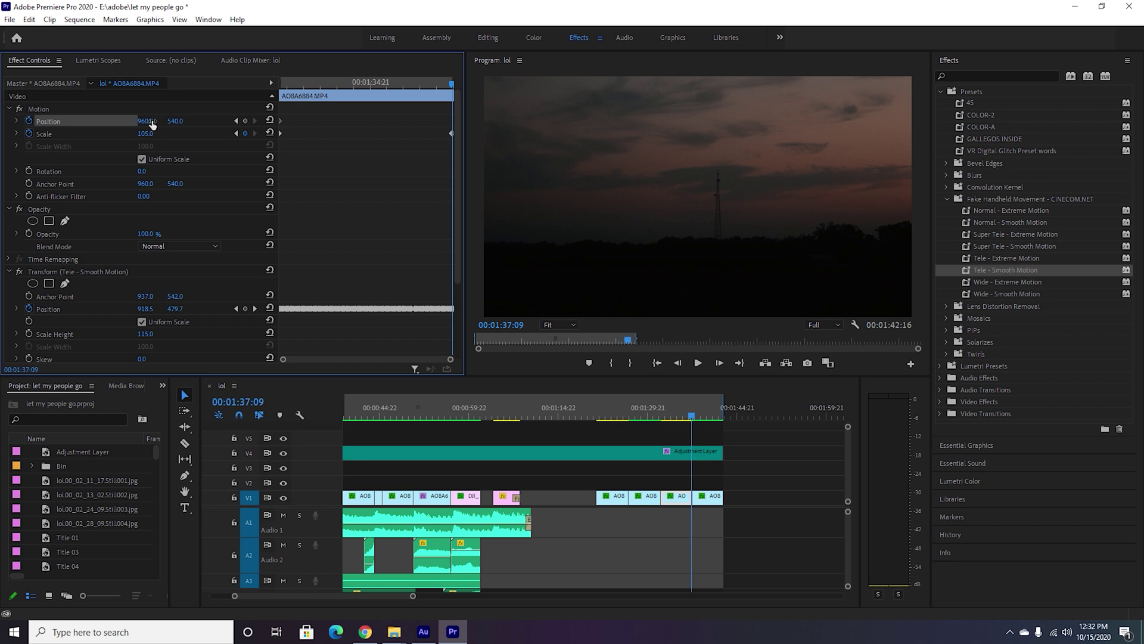
pyautogui.moveTo(152, 124); pyautogui.dragTo(99, 121)
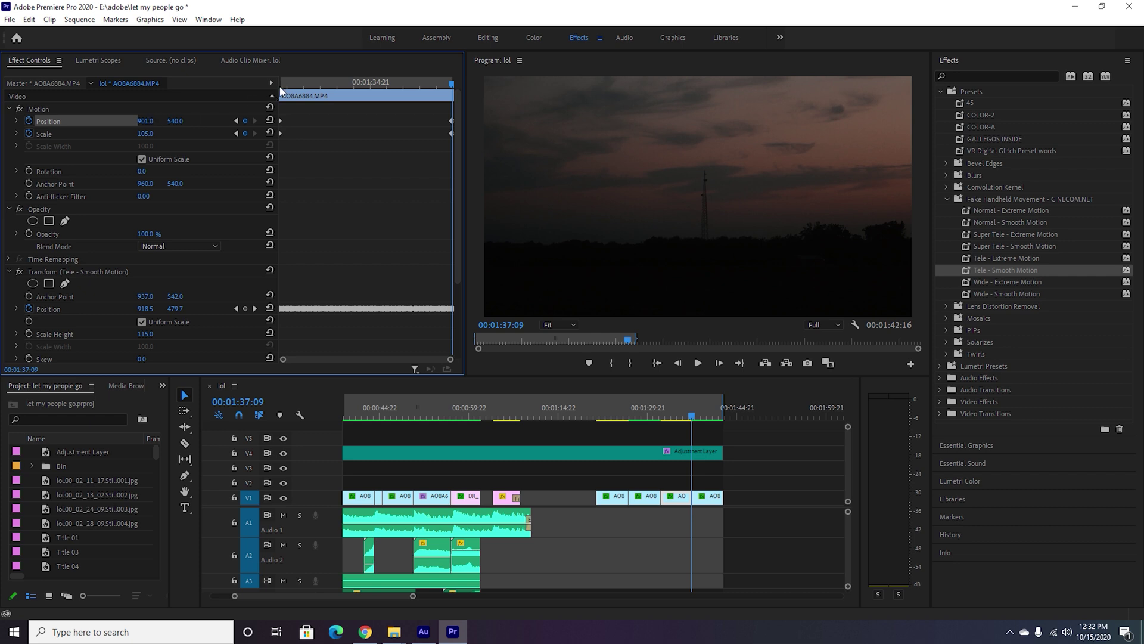
# Play the clip from near its start to preview the zoom-out and drift.
pyautogui.moveTo(282, 88); pyautogui.dragTo(295, 84)
pyautogui.press('space')
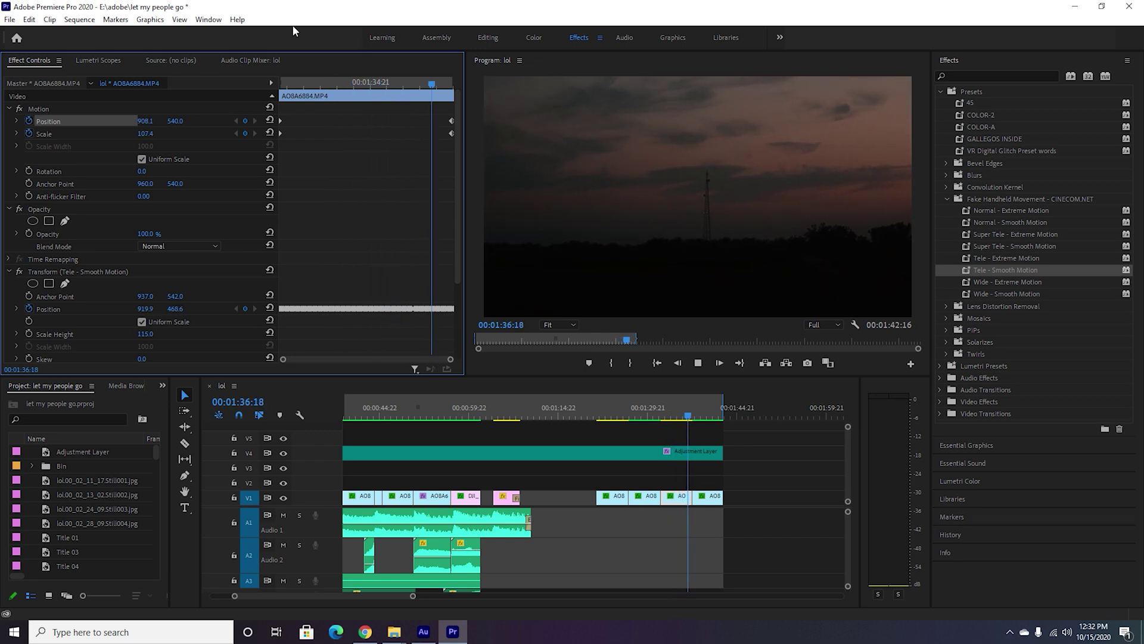
pyautogui.press('space')
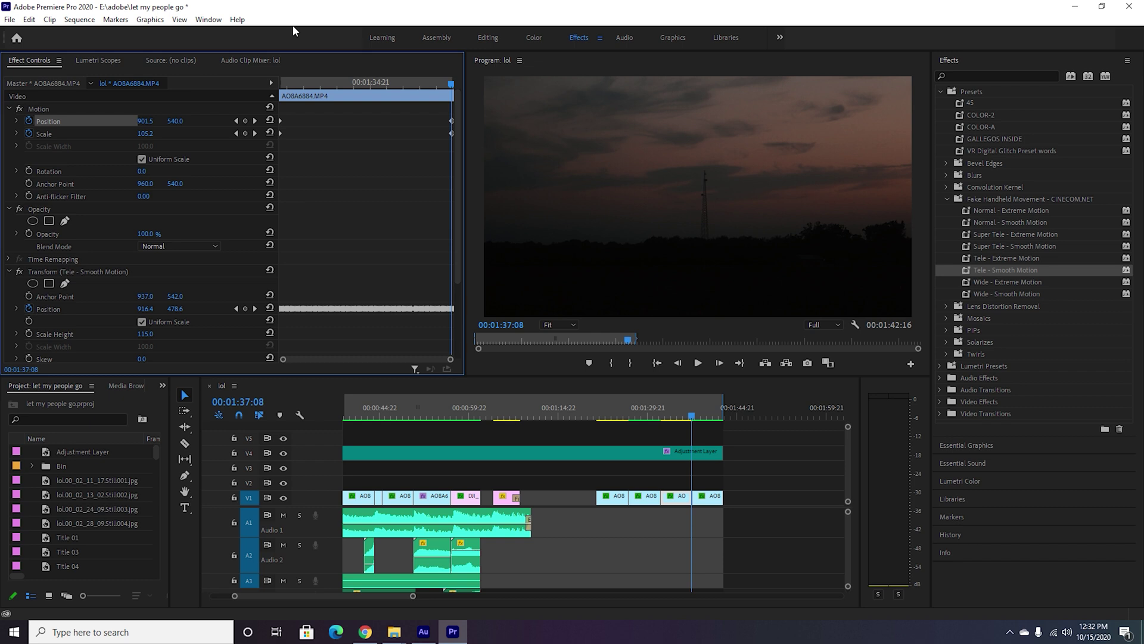
pyautogui.click(670, 408)
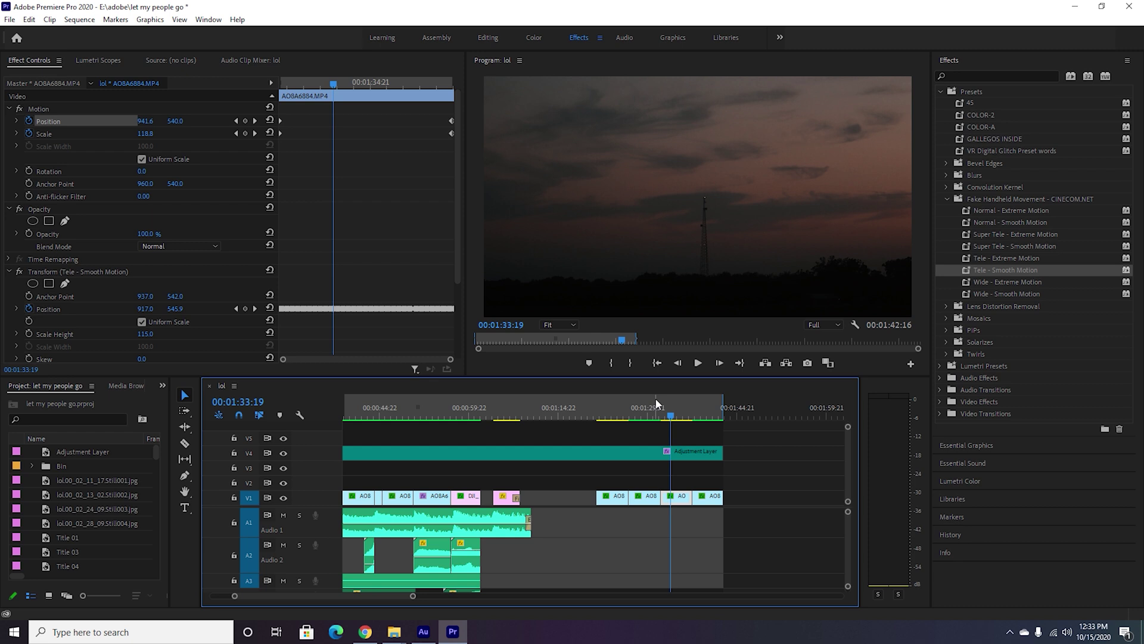